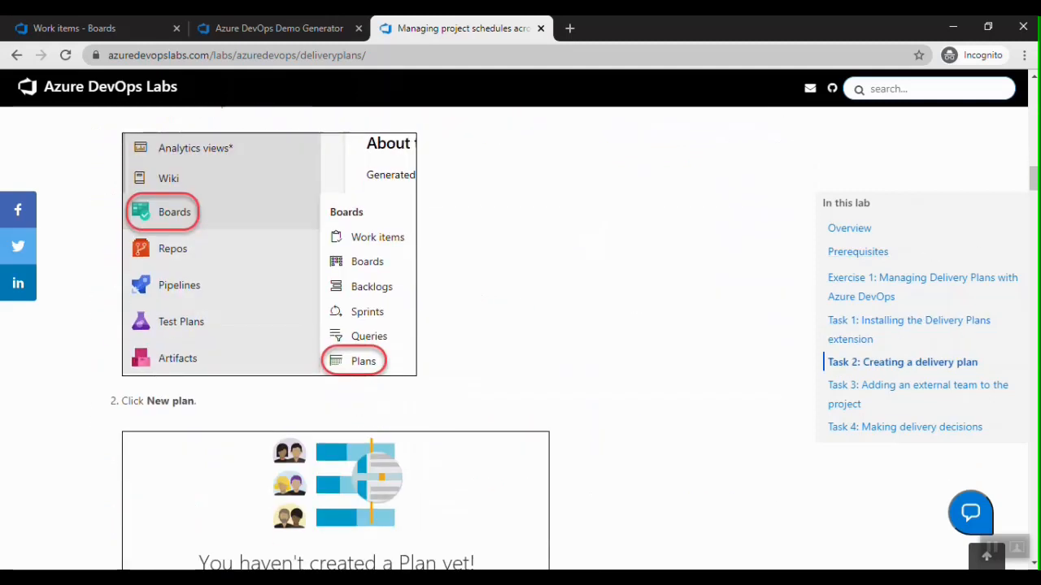
Skim the Delivery Plans lab instructions down to Task 4 and return to the Prerequisites section.
drag(1033, 182, 1029, 488)
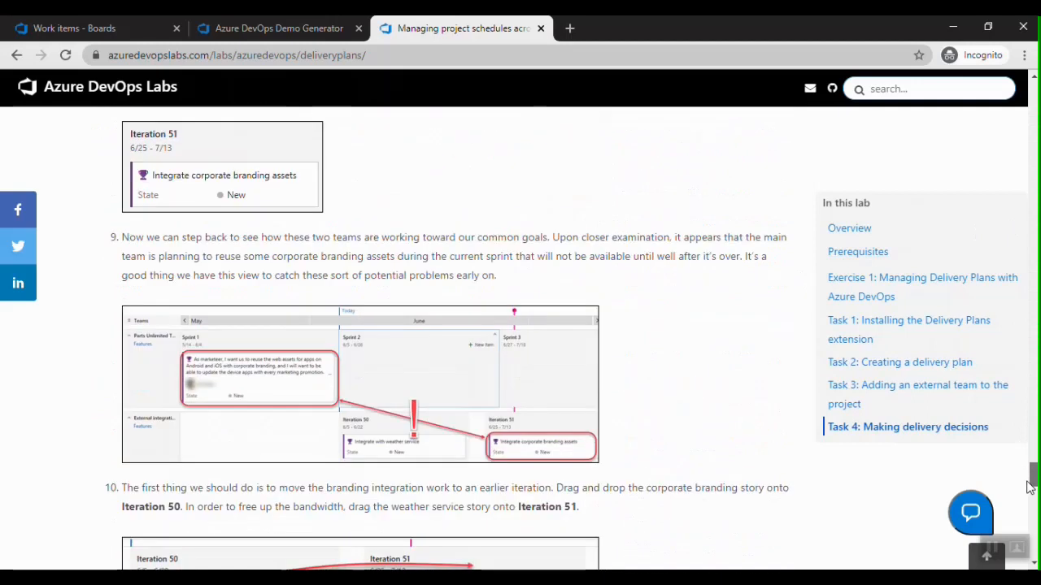
scroll(1016, 455, down, 1)
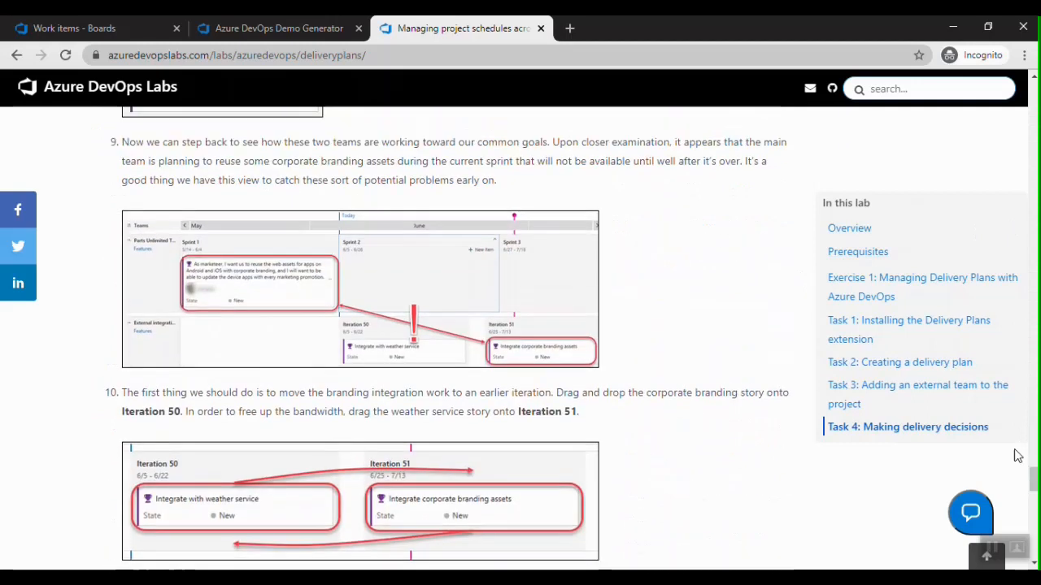
click(862, 254)
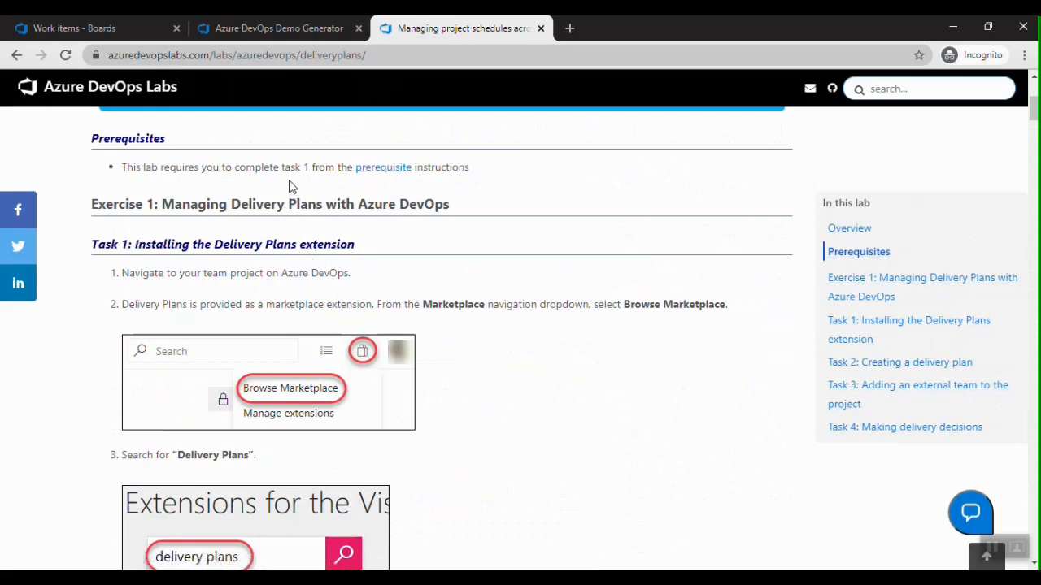
View the Azure DevOps Demo Generator page, and switch to PowerPoint to read slide 4 with the prerequisite and tasks.
click(280, 33)
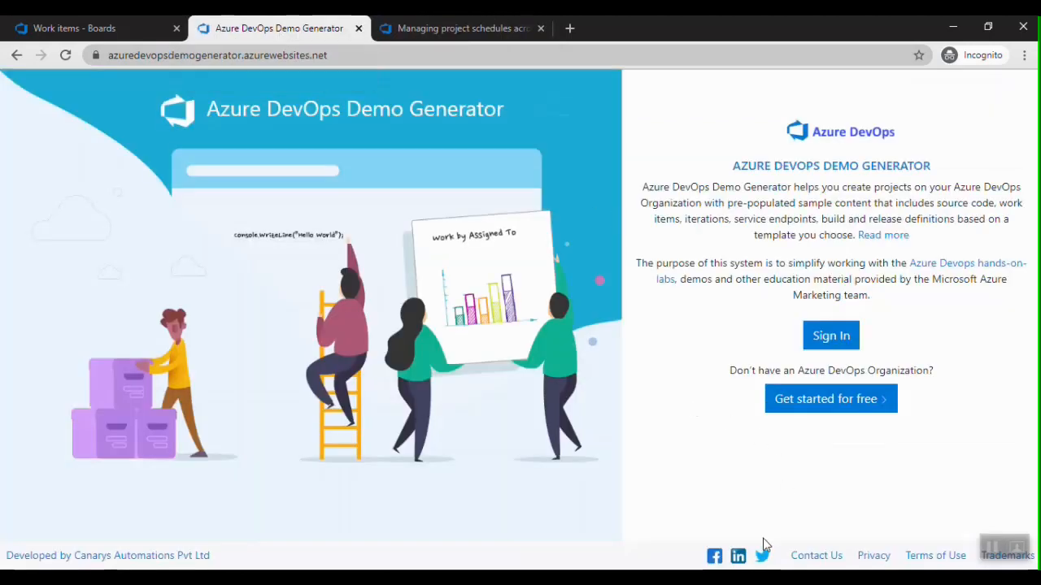
click(736, 579)
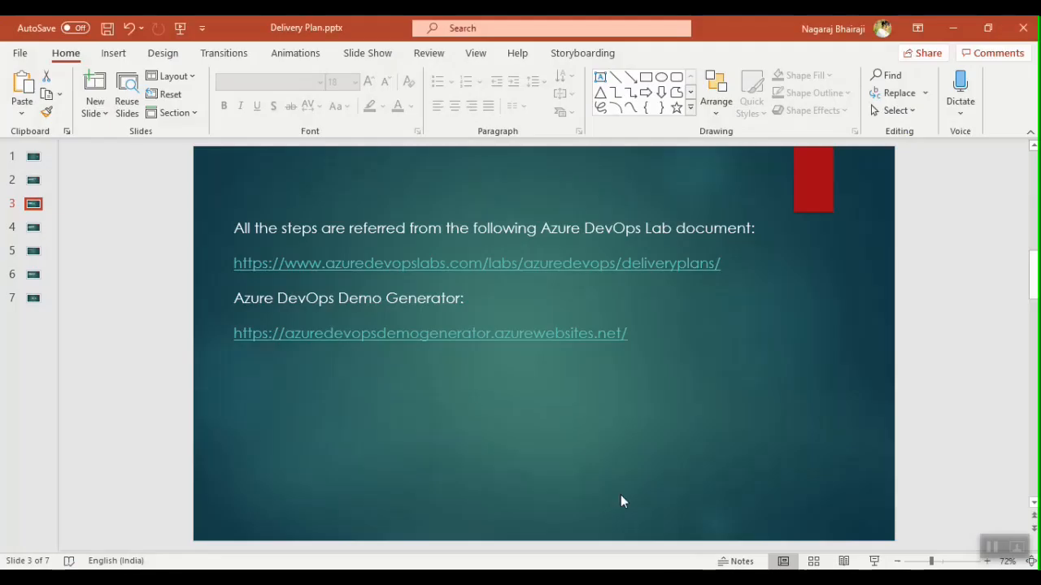
click(33, 227)
click(481, 318)
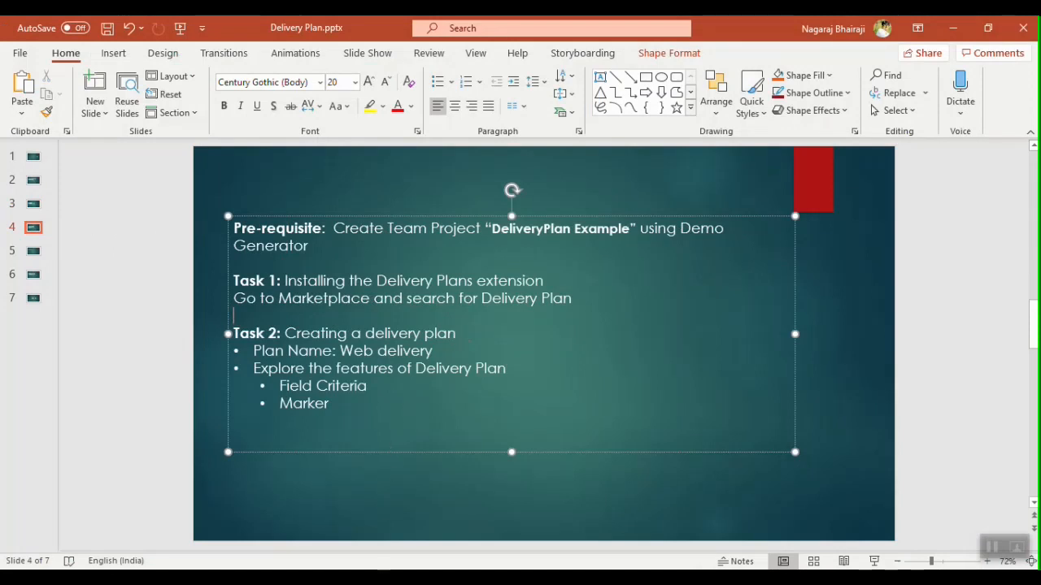
Switch back to the Azure DevOps Demo Generator in the browser, sign in and select the PartsUnlimited template.
click(380, 579)
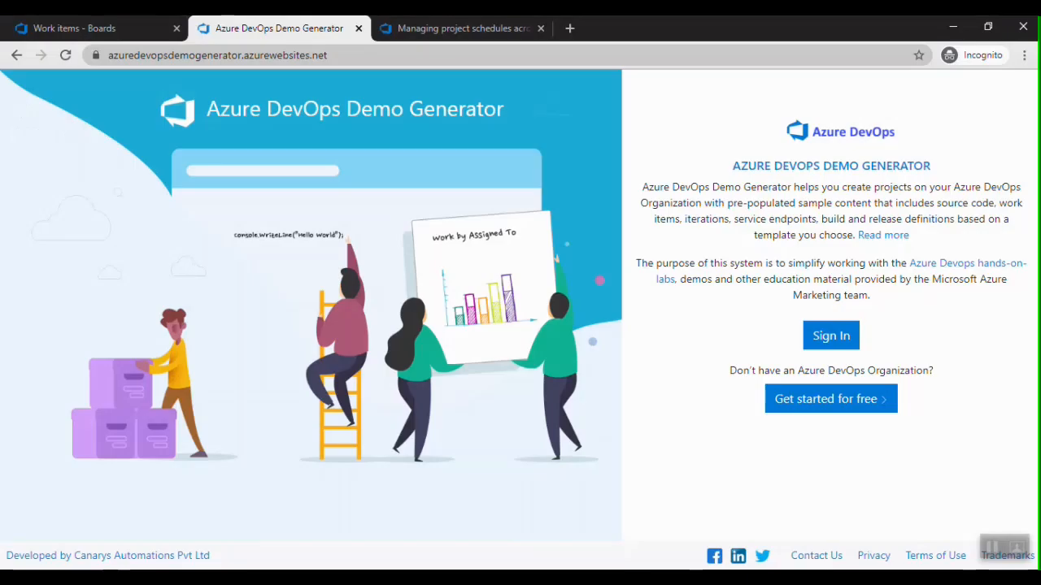
click(829, 337)
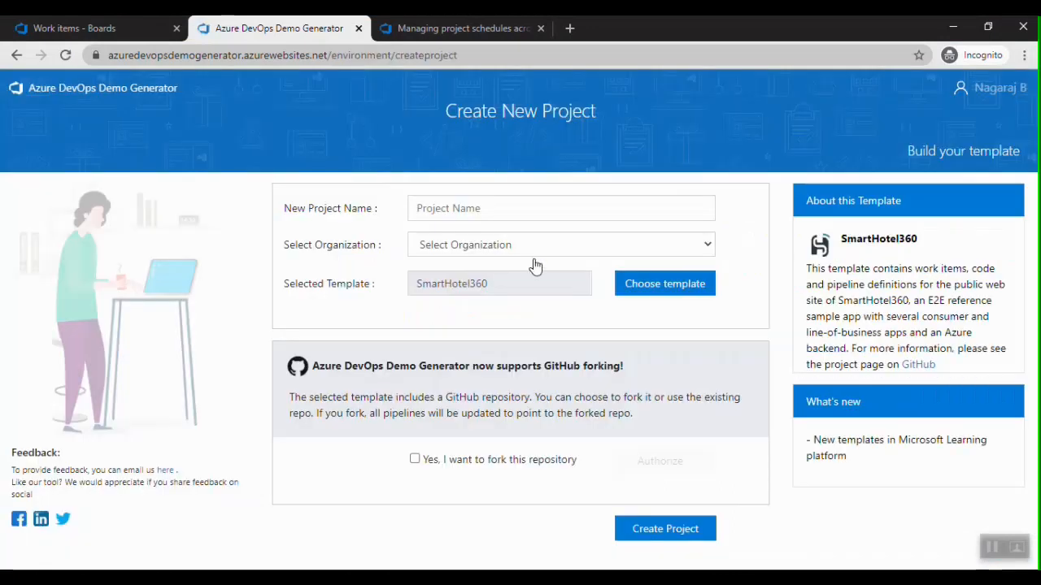
click(651, 286)
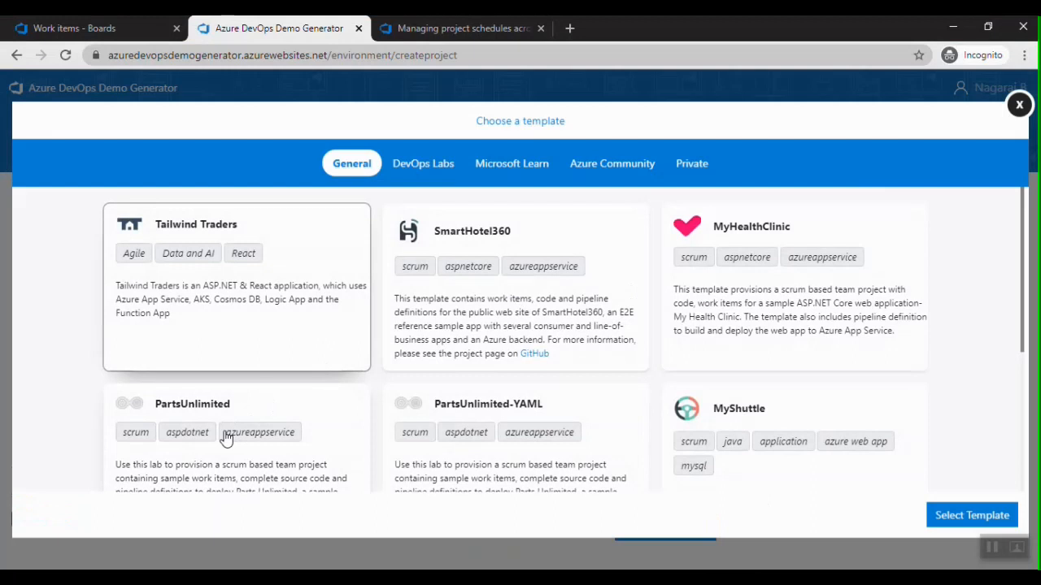
click(226, 438)
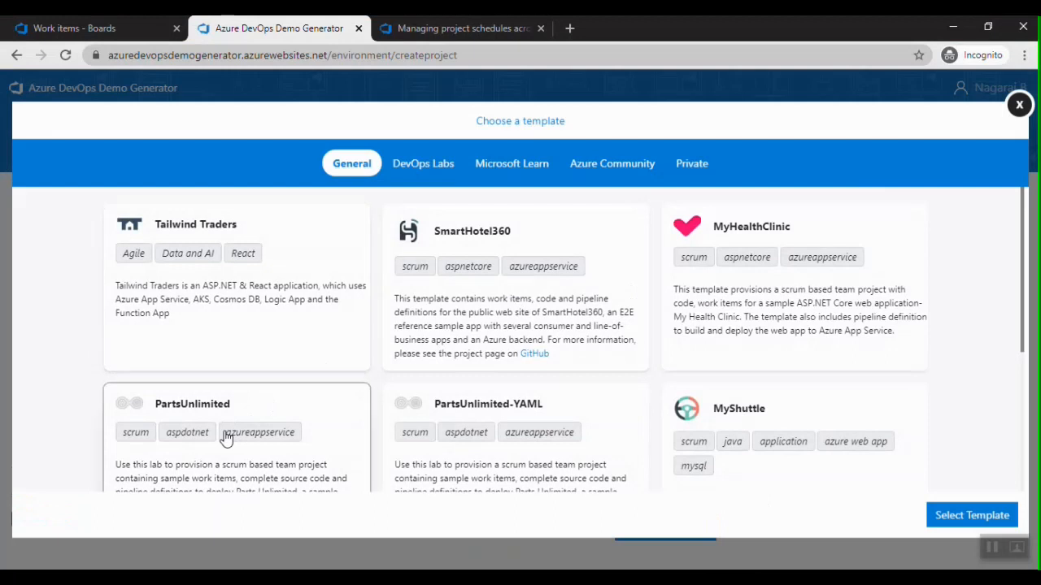
click(951, 517)
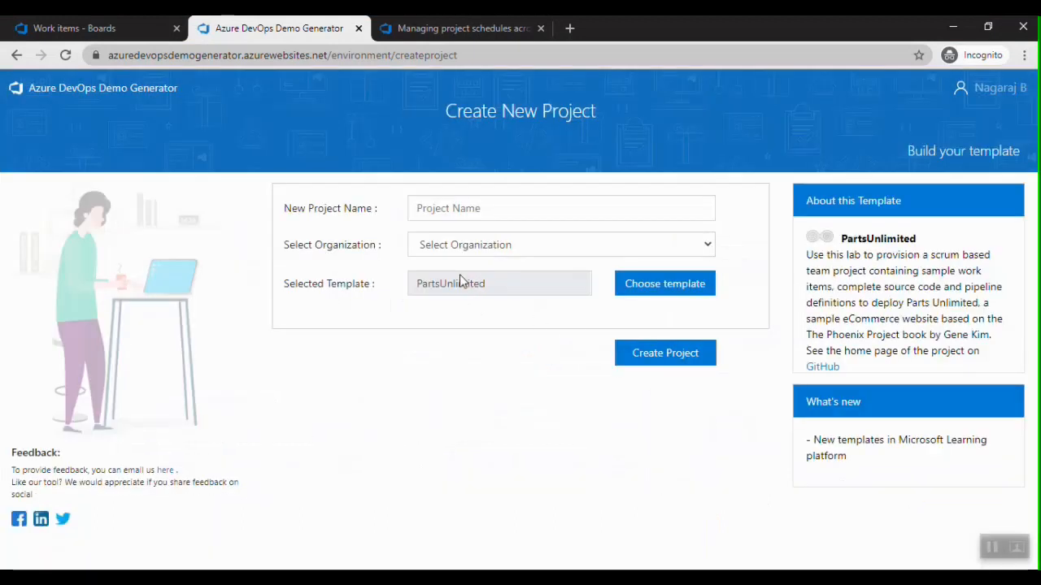
Create a project named "DeliveryPlan Example" in the LearnDevOpsWithMe organization.
click(455, 244)
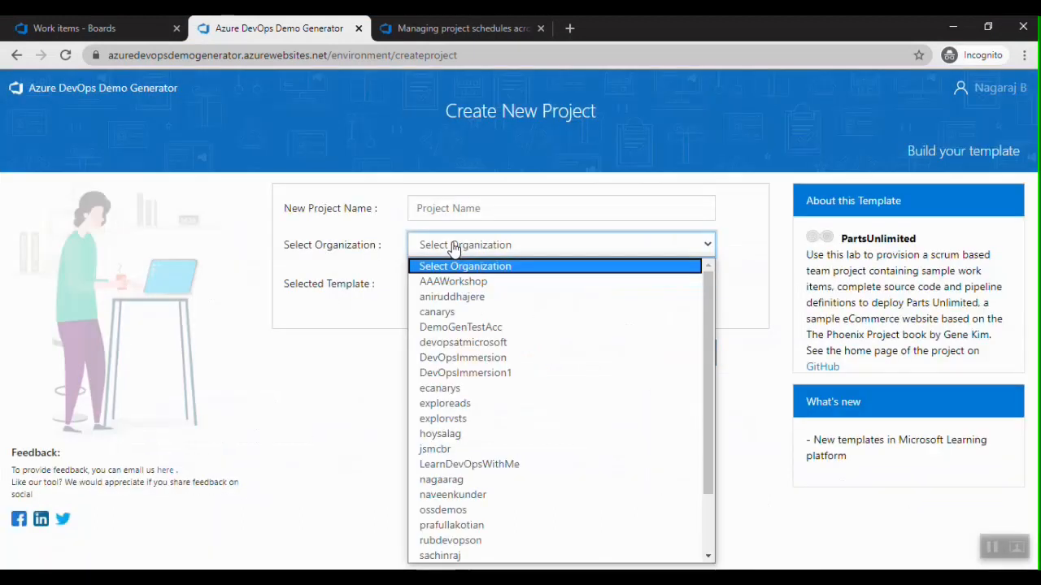
click(471, 464)
click(434, 210)
text(DeliveryPlan Example)
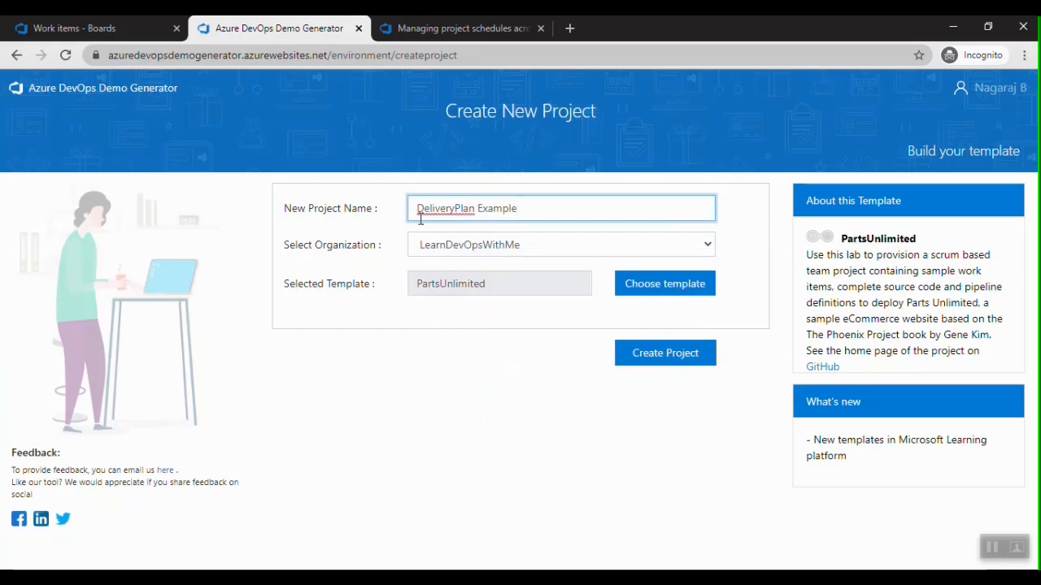
click(662, 355)
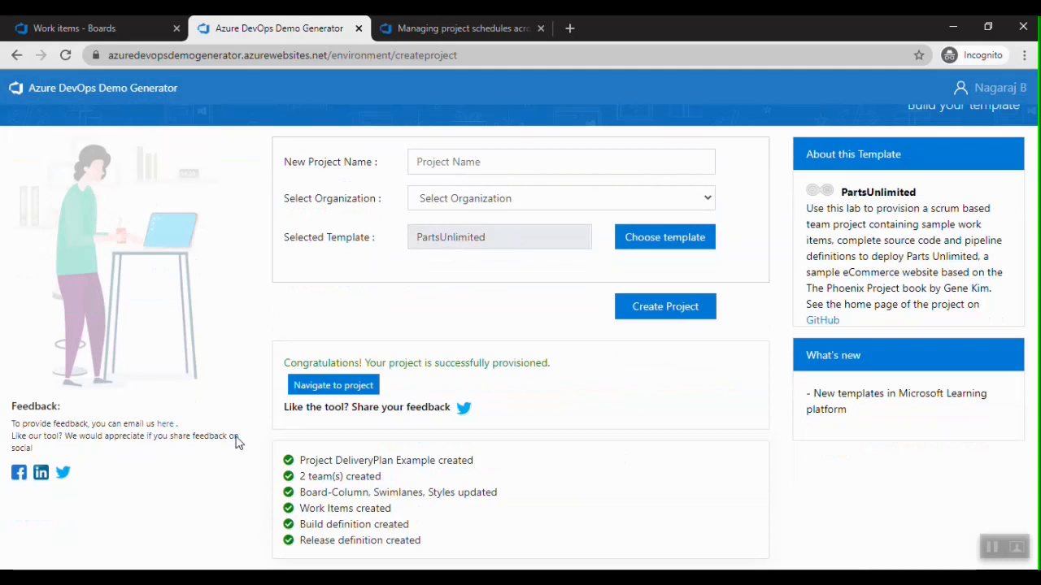
Open the provisioned DeliveryPlan Example project and check the task list on the PowerPoint slide before returning to the browser.
click(333, 393)
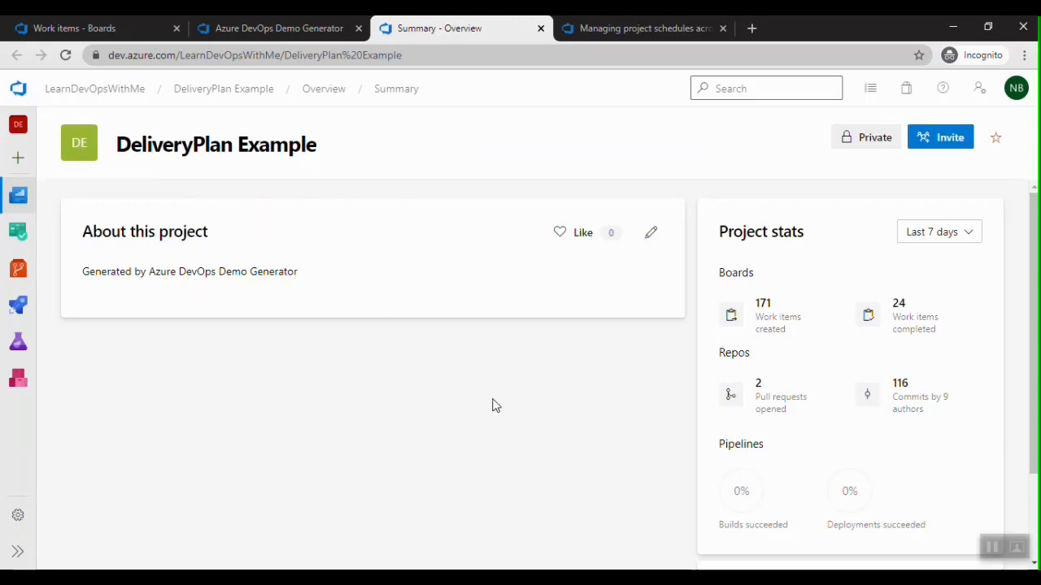
click(725, 520)
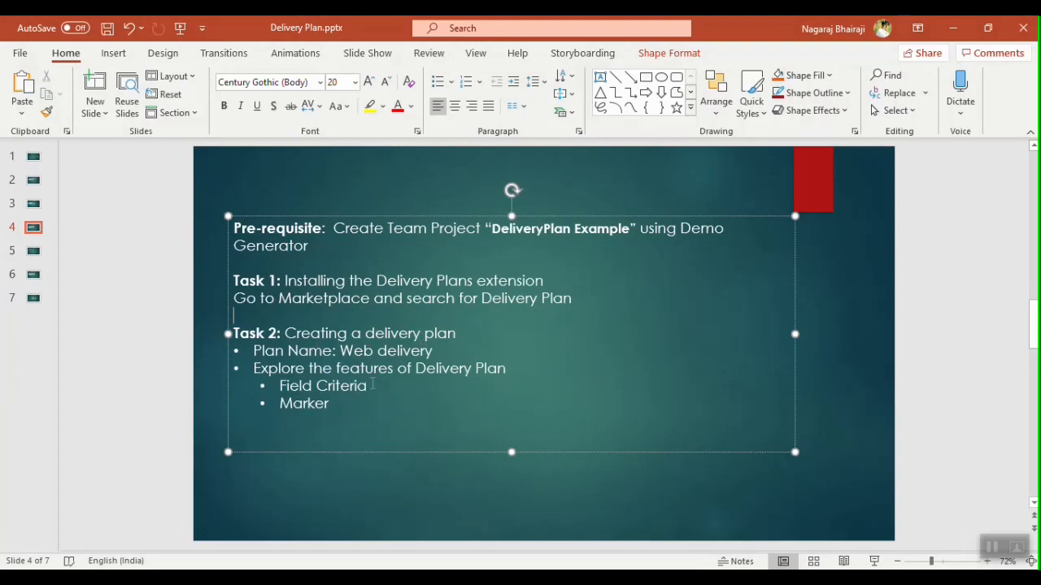
key(alt+Tab)
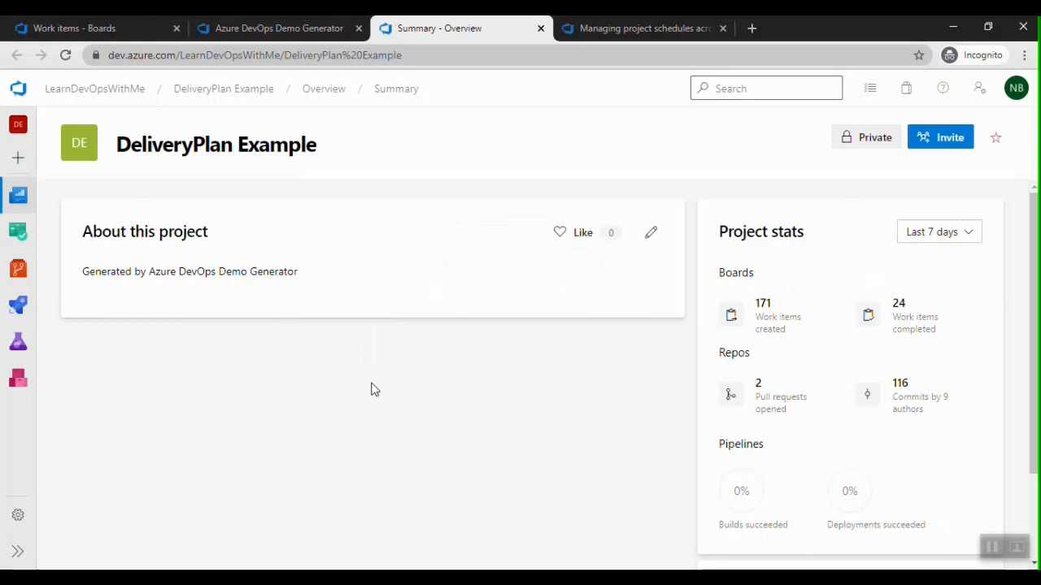
Search the Azure DevOps marketplace for "Delivery Plans" and open the Delivery Plans extension page.
click(907, 91)
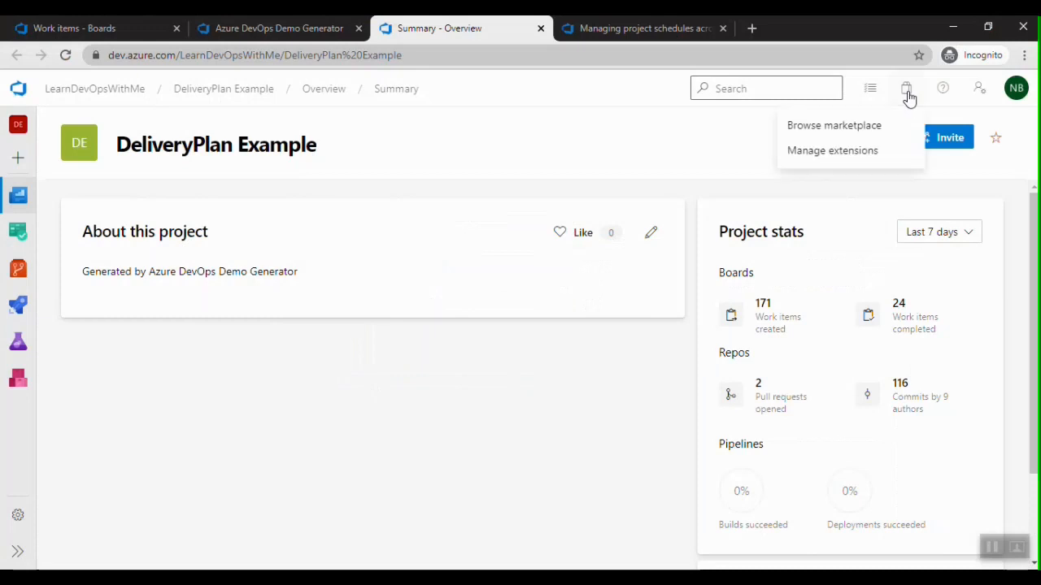
click(838, 129)
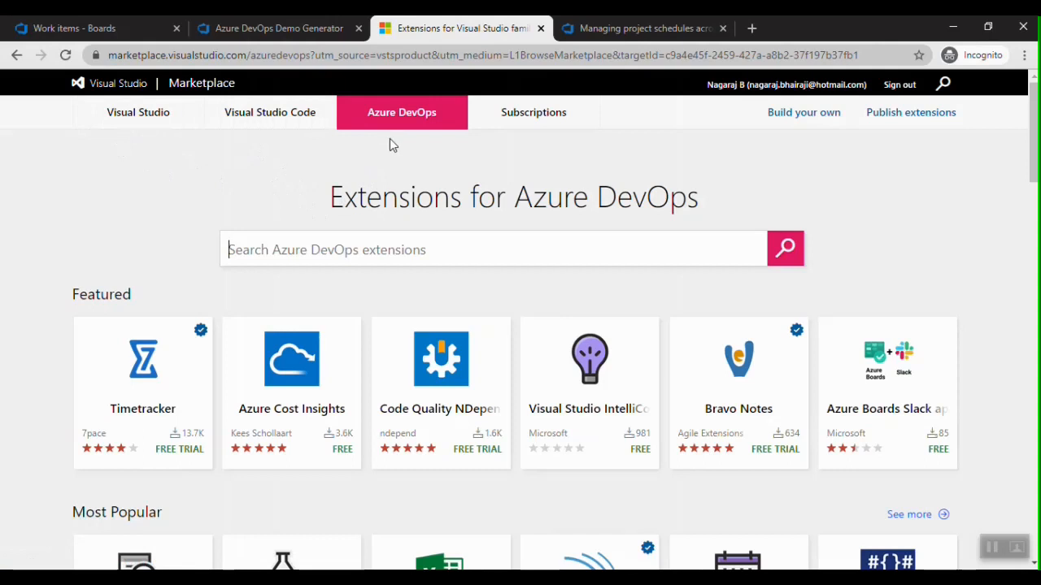
text(Deli)
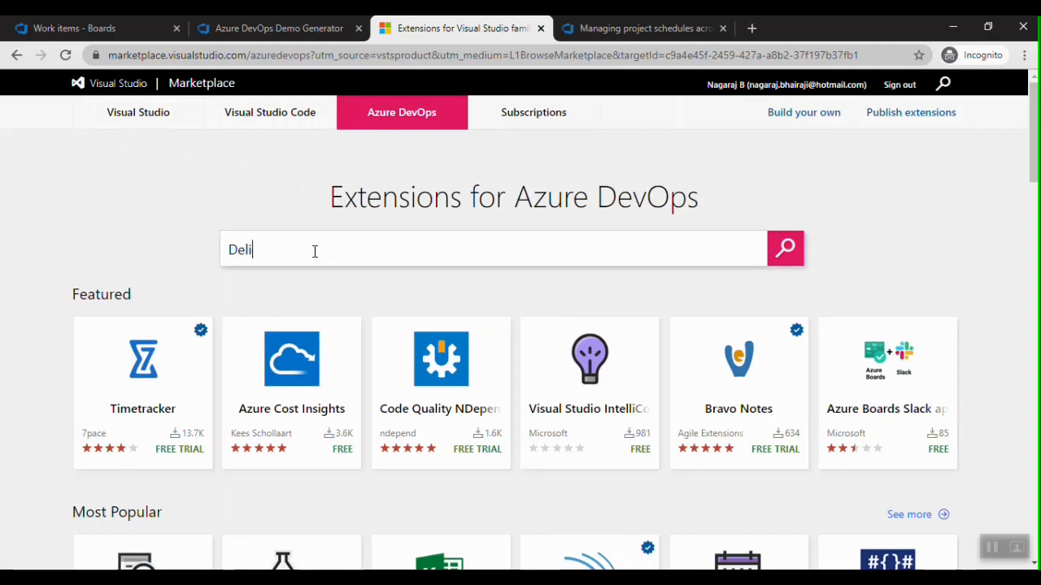
text(very Plans)
key(Return)
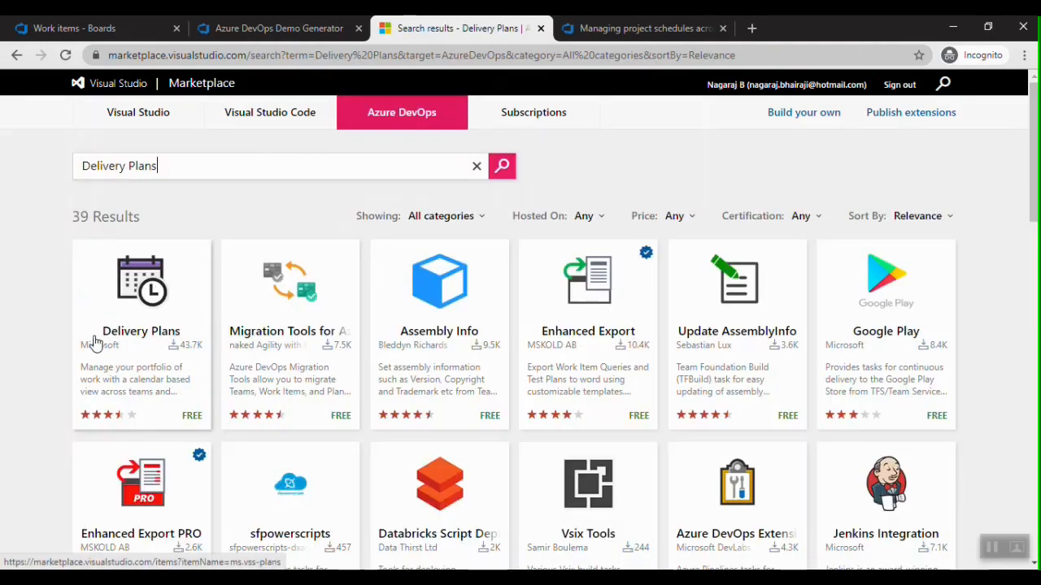
click(129, 337)
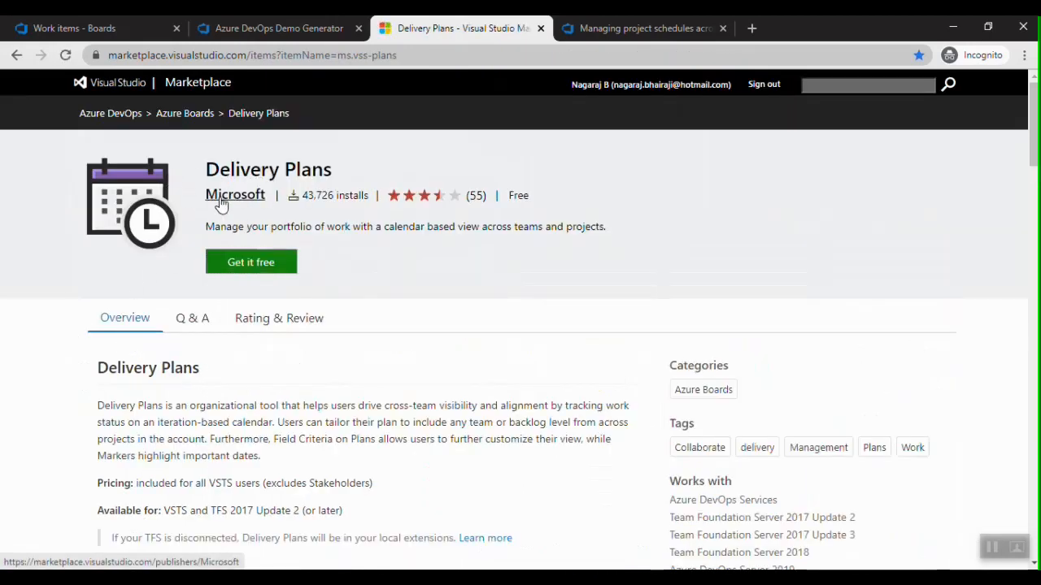
Get the free Delivery Plans extension and install it in the LearnDevOpsWithMe organization.
click(243, 272)
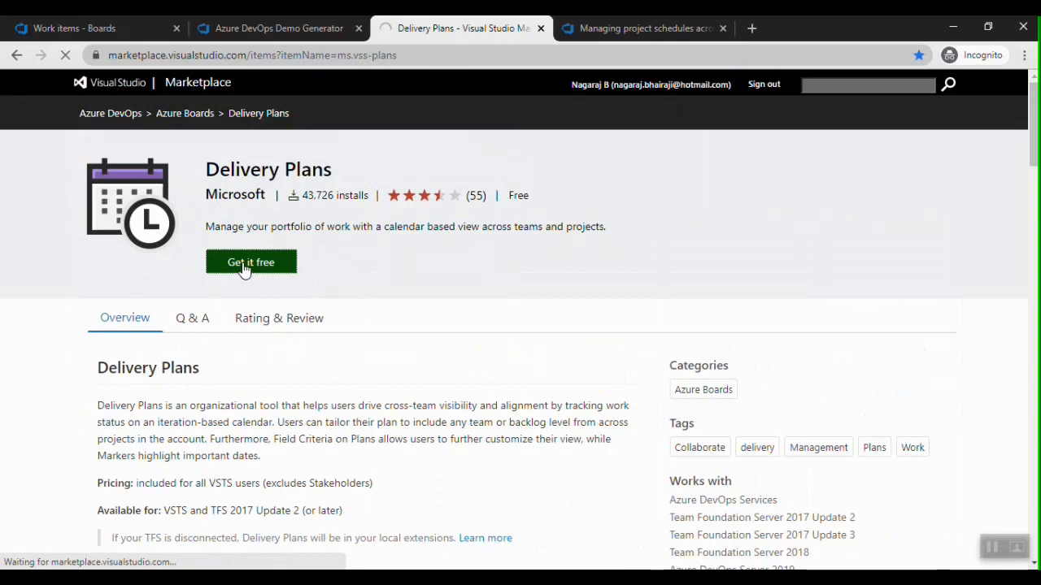
click(244, 260)
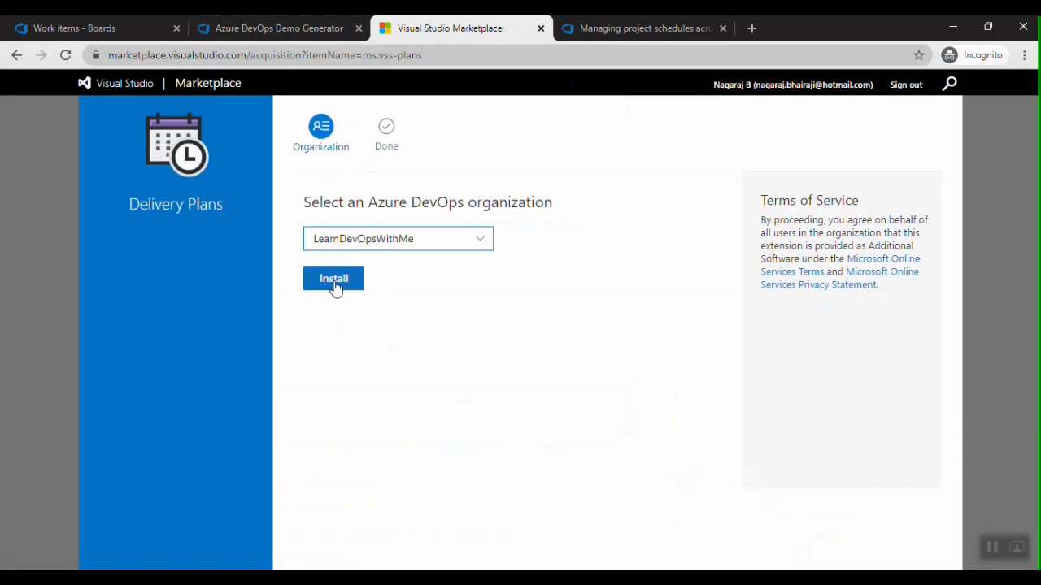
click(334, 284)
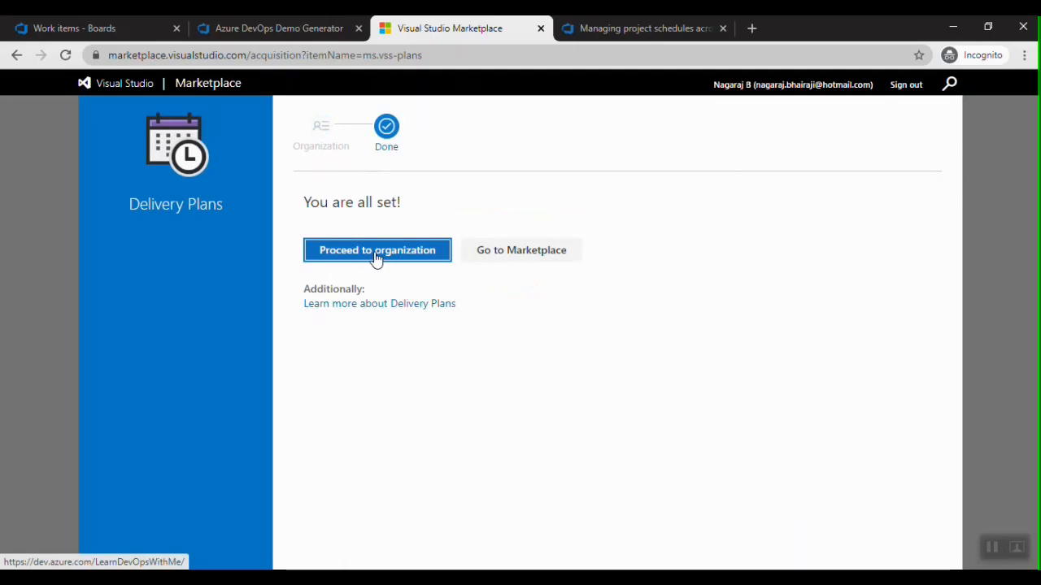
Go to the LearnDevOpsWithMe organization and open the Plans page of the DeliveryPlan Example project.
click(376, 252)
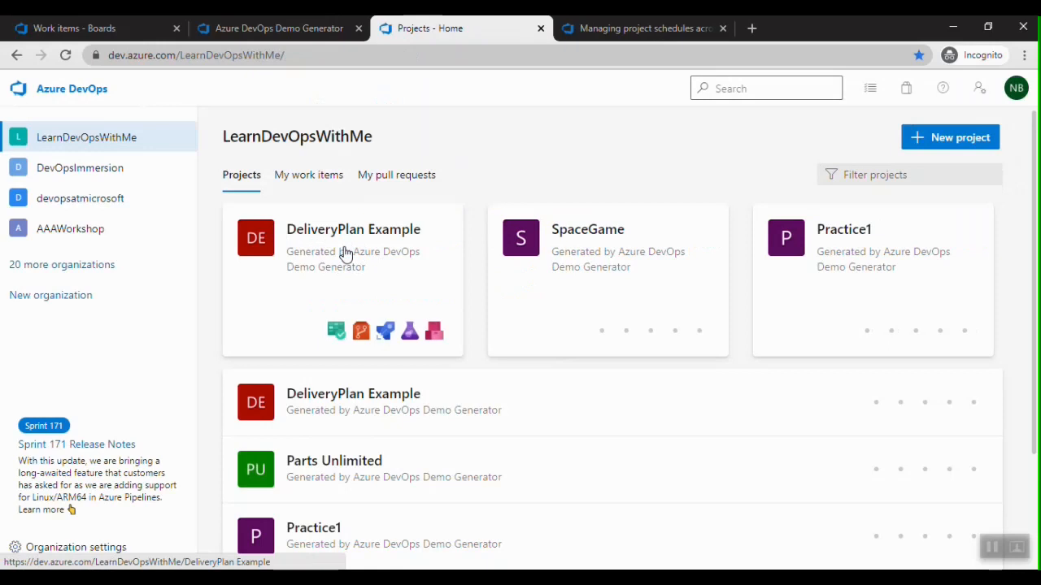
click(346, 254)
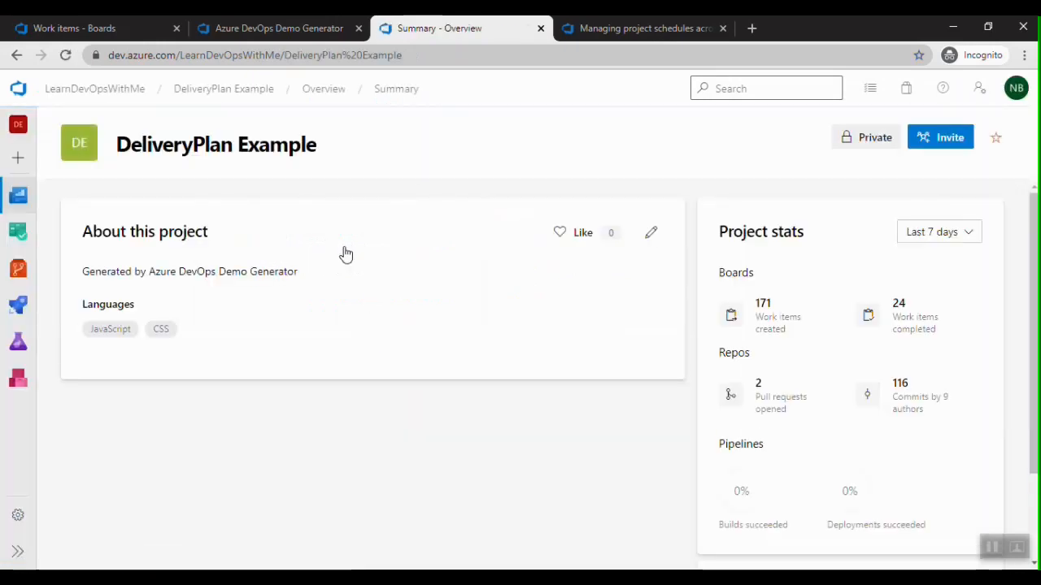
mouse_move(19, 237)
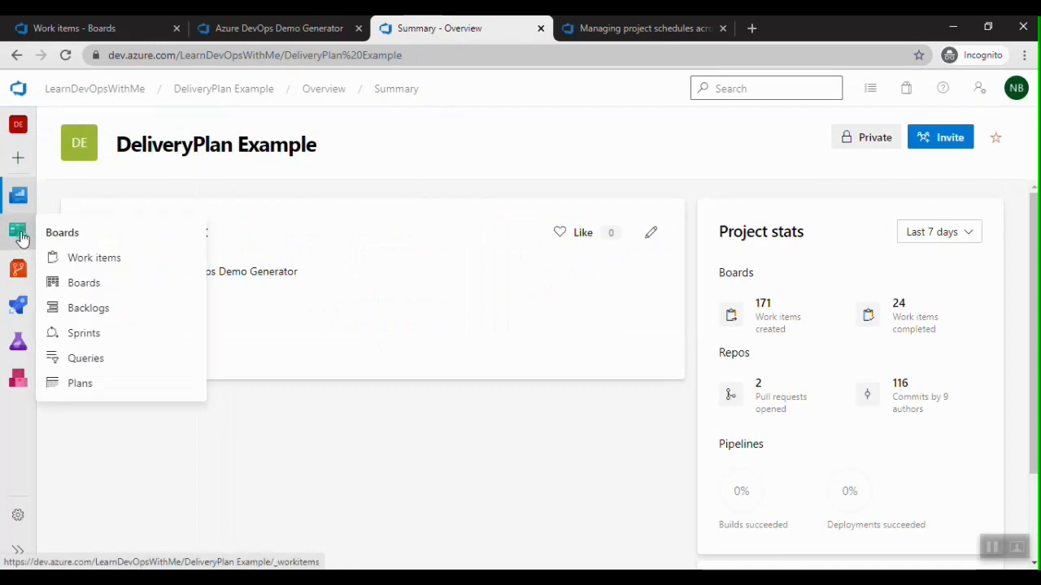
click(67, 391)
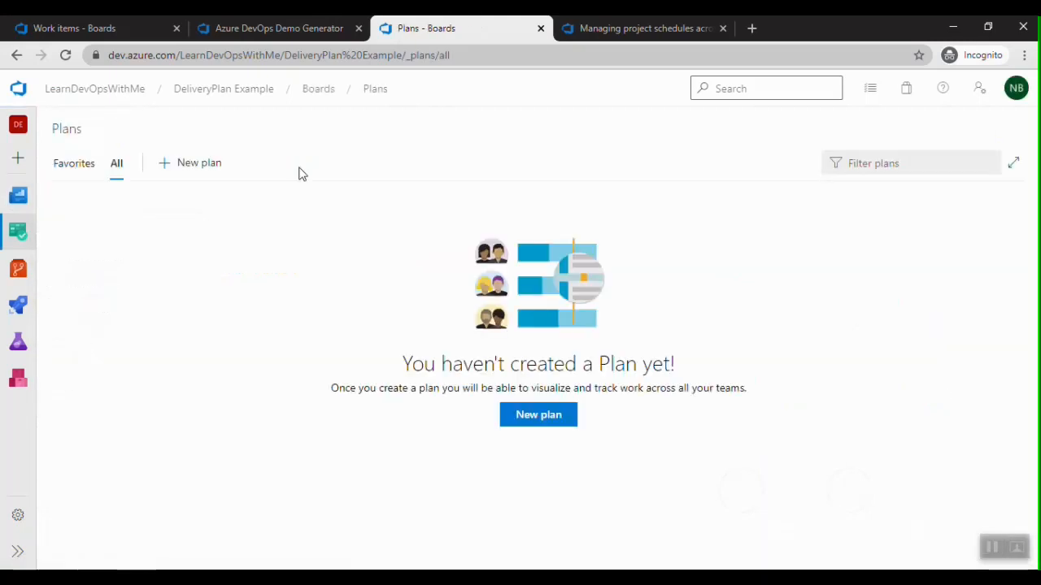
Create a delivery plan named "Web Delivery" for the DeliveryPlan Example Team with the Features backlog level.
click(526, 421)
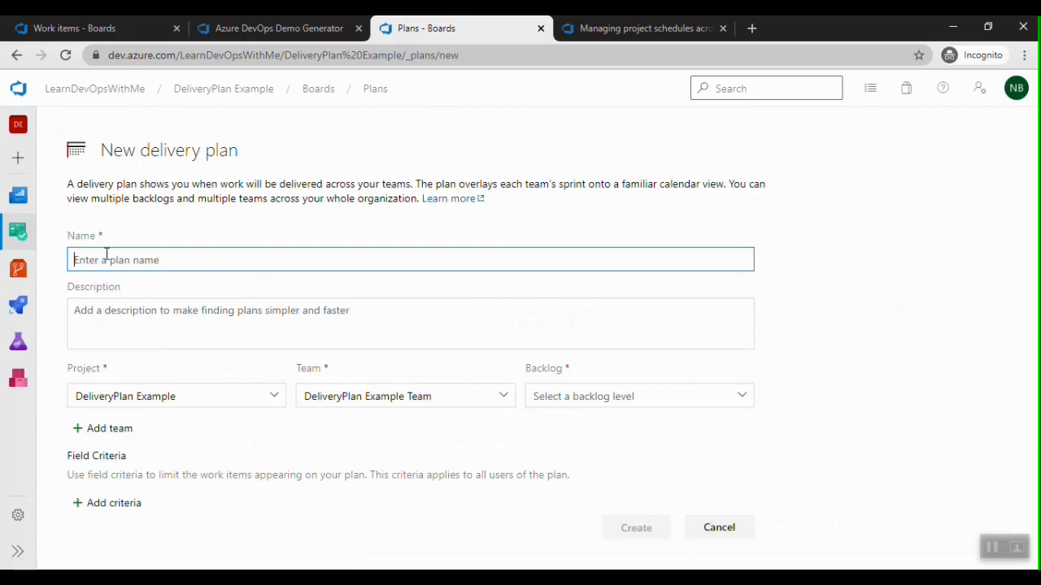
text(Web Delv)
key(BackSpace)
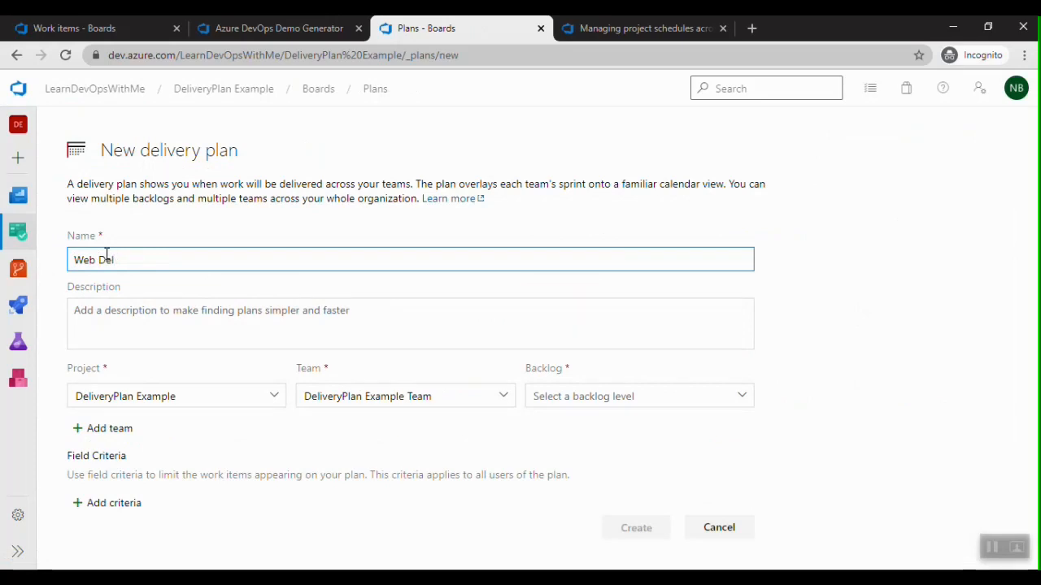
text(ivery)
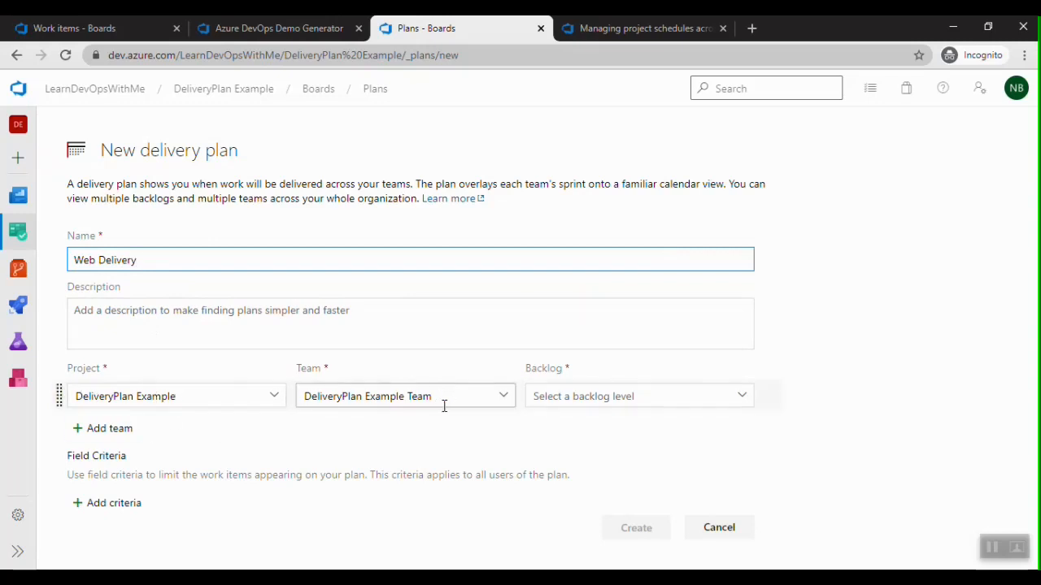
click(747, 396)
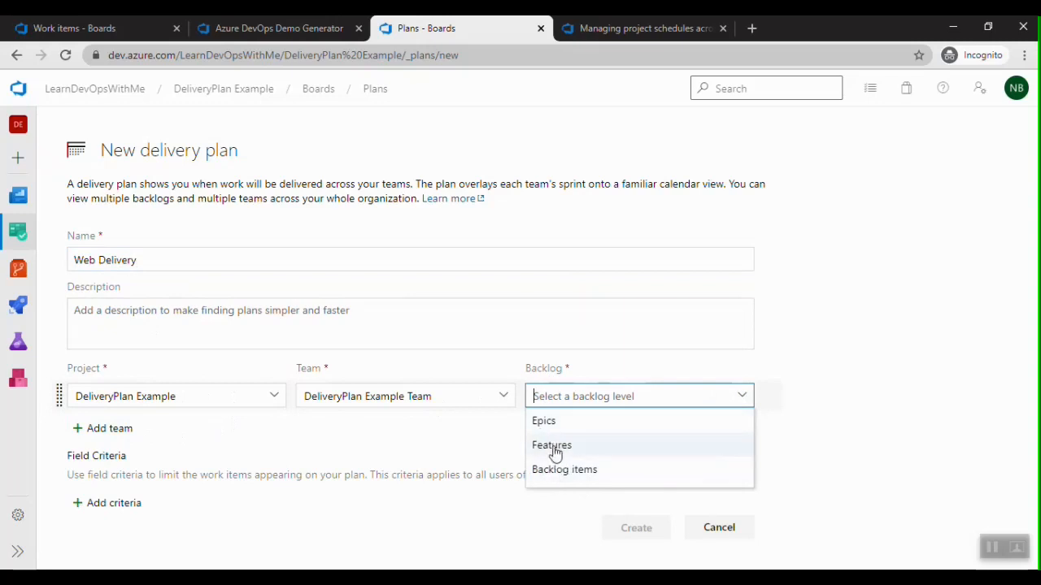
click(555, 451)
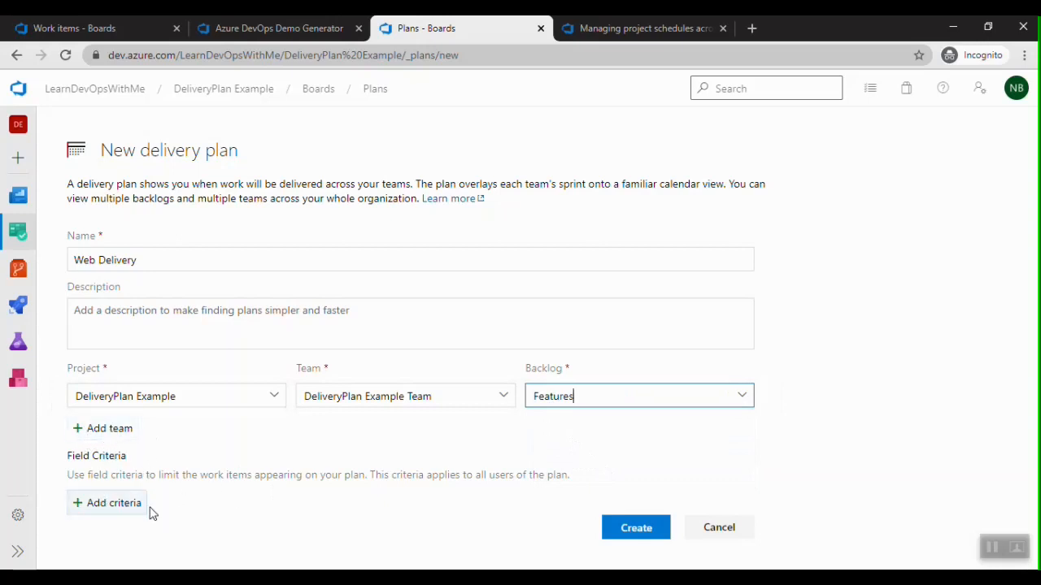
click(621, 530)
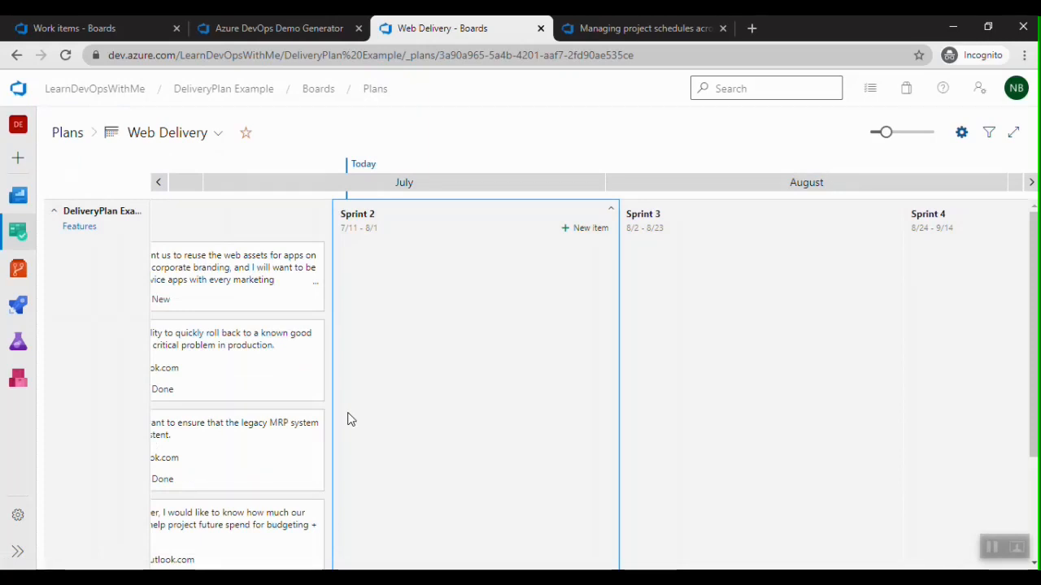
Look through the feature cards of Sprint 1 and the neighbouring sprints on the Web Delivery plan timeline.
scroll(355, 425, down, 2)
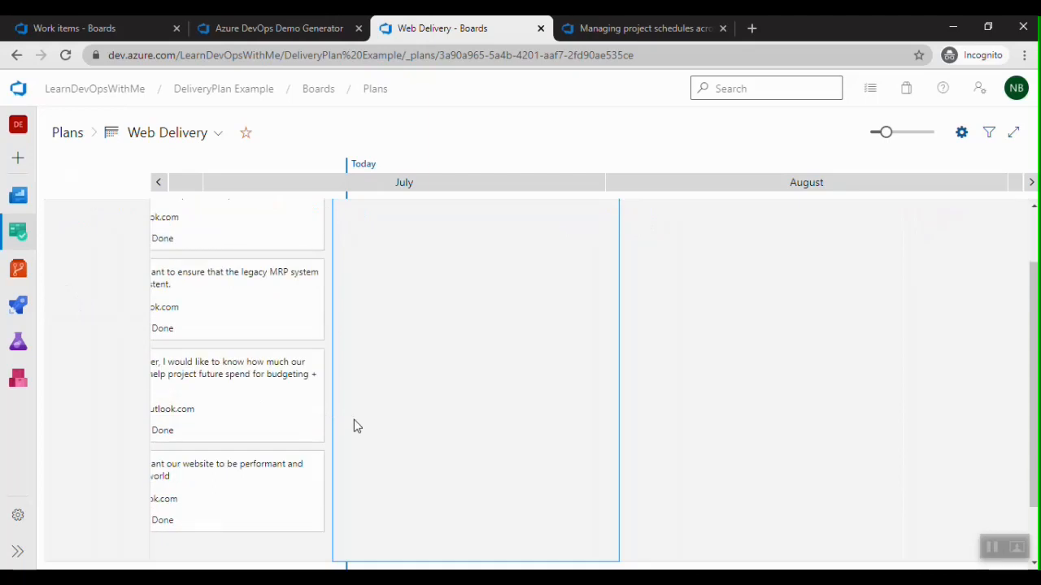
scroll(355, 426, up, 2)
drag(220, 228, 340, 242)
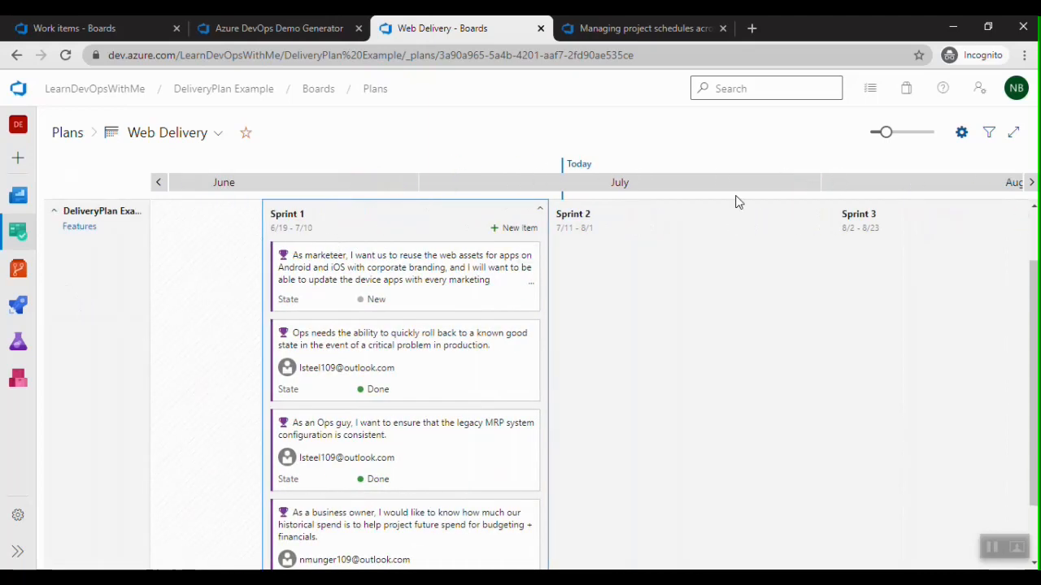
drag(776, 376, 705, 390)
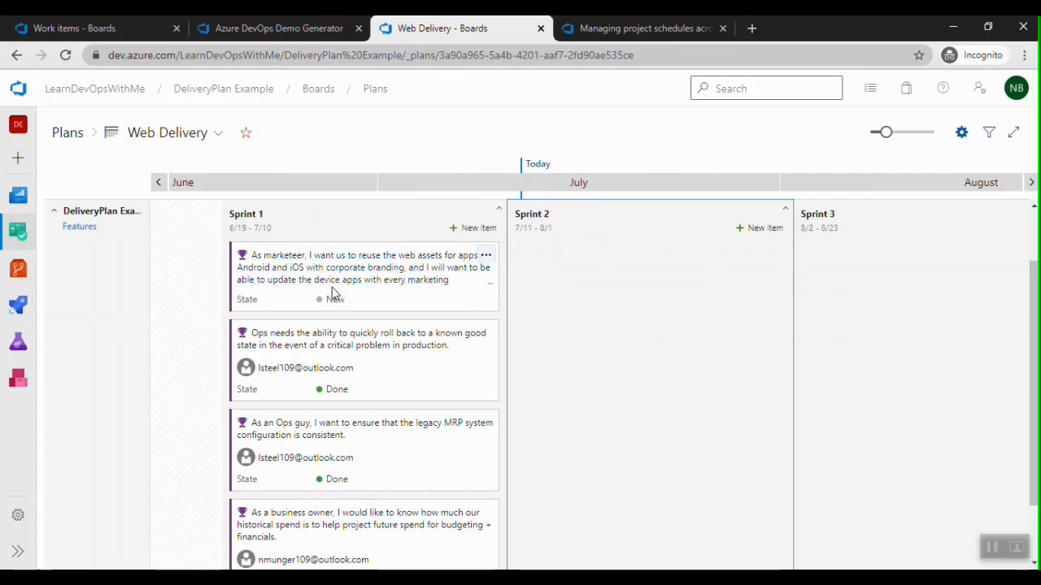
scroll(431, 390, down, 2)
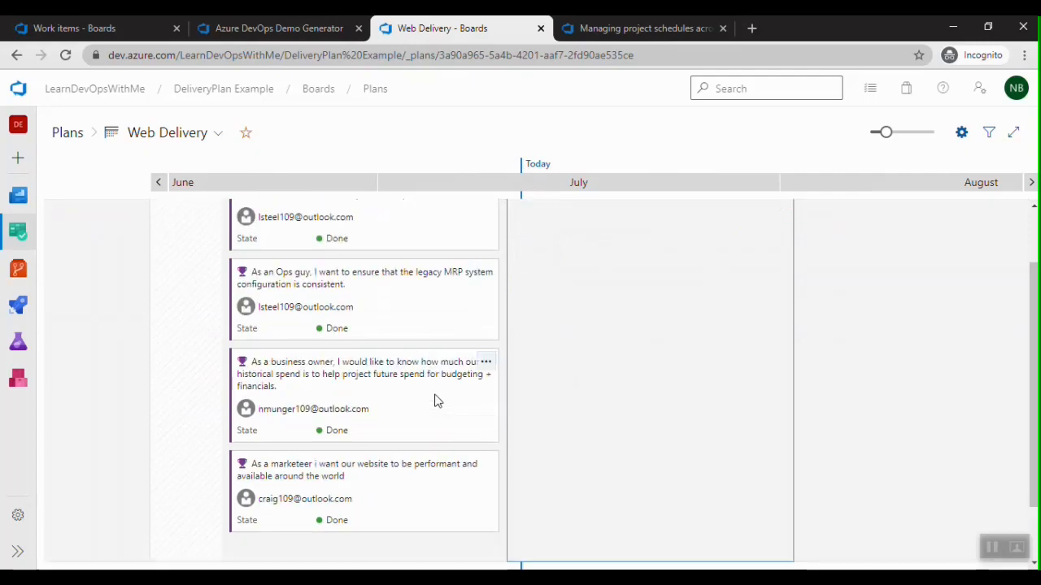
scroll(434, 400, up, 2)
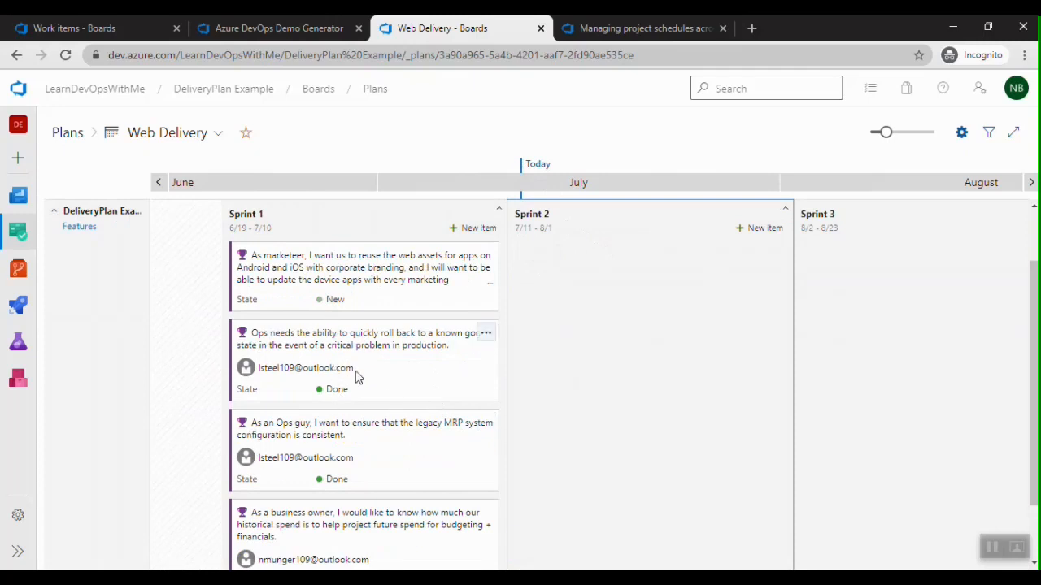
scroll(420, 434, down, 2)
scroll(423, 448, up, 2)
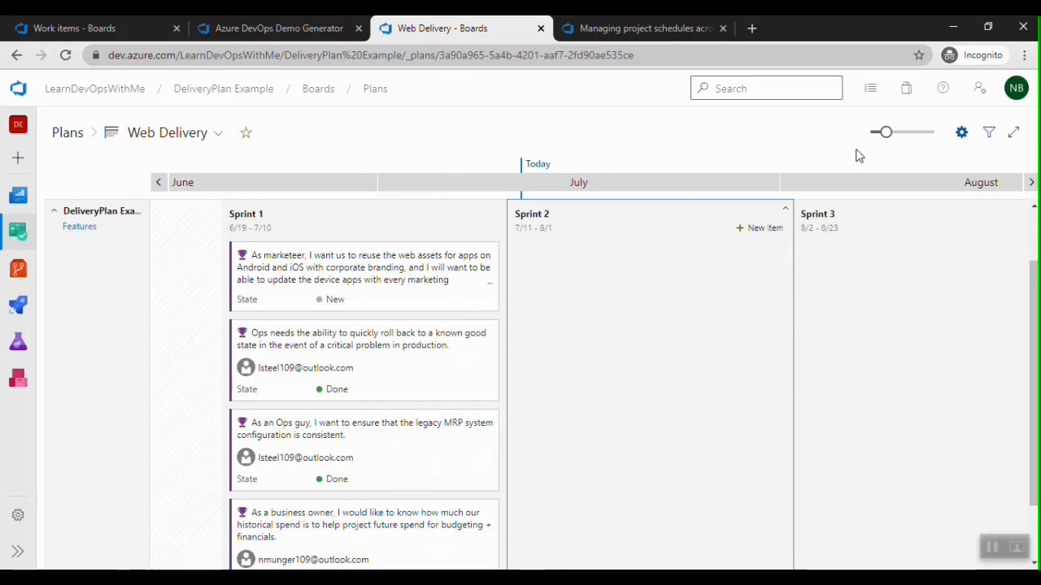
Open the Web Delivery plan's settings and add a field criterion on the State field.
click(962, 134)
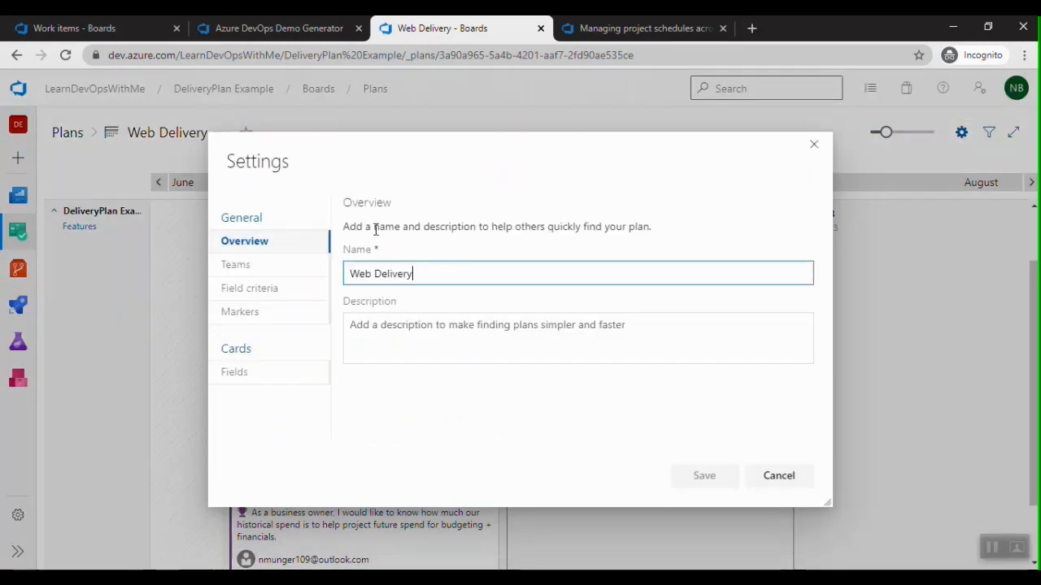
click(244, 290)
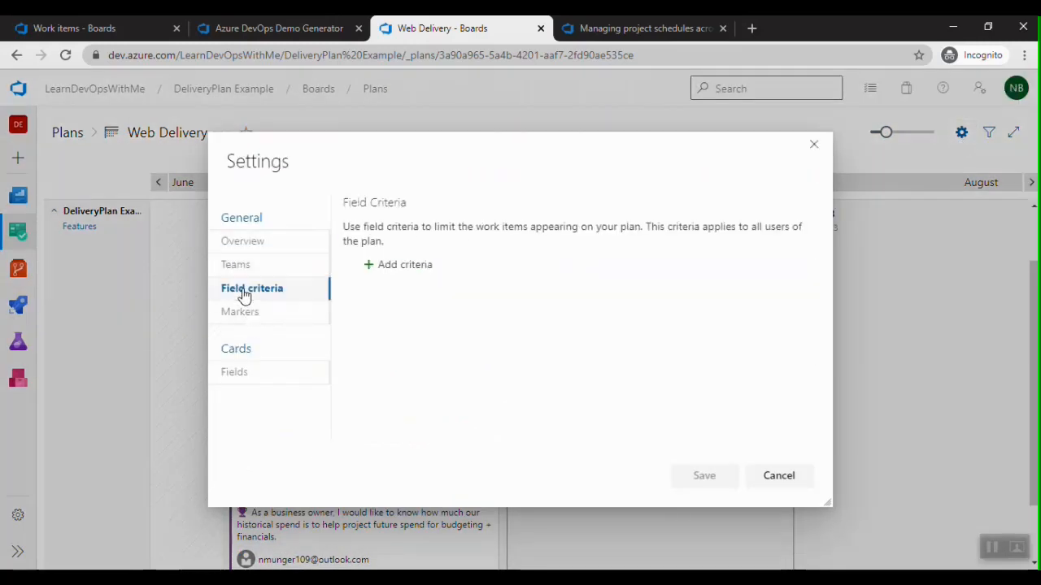
click(372, 270)
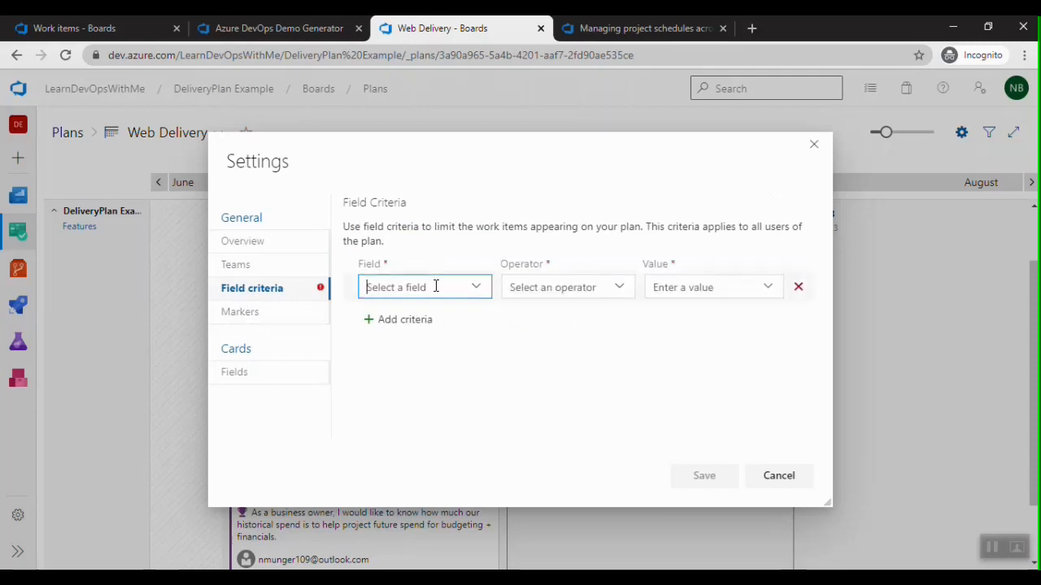
text(Stack Rank)
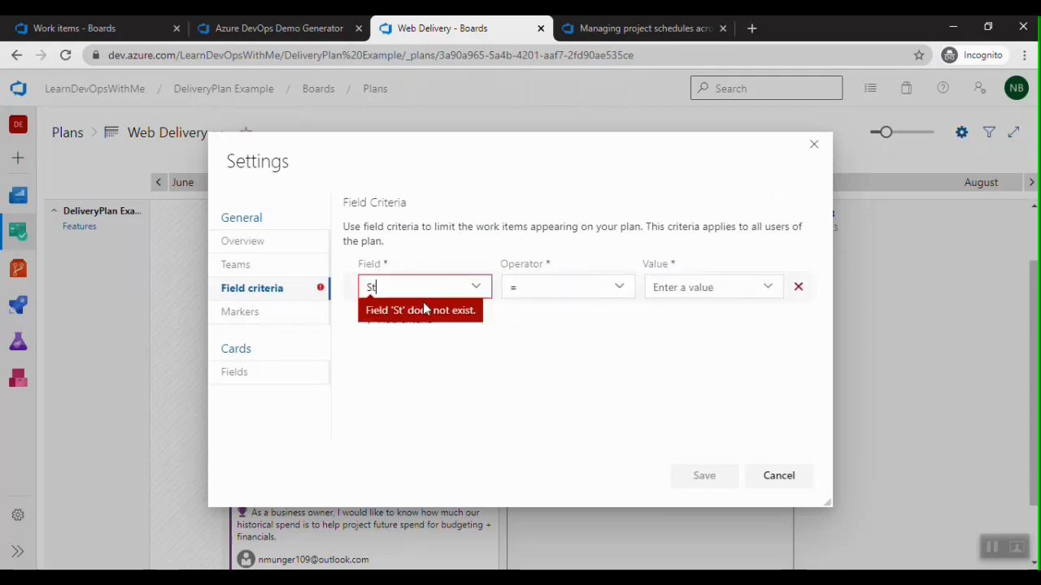
key(BackSpace)
key(BackSpace)
key(BackSpace)
key(BackSpace)
key(BackSpace)
key(BackSpace)
key(BackSpace)
key(BackSpace)
text(ate)
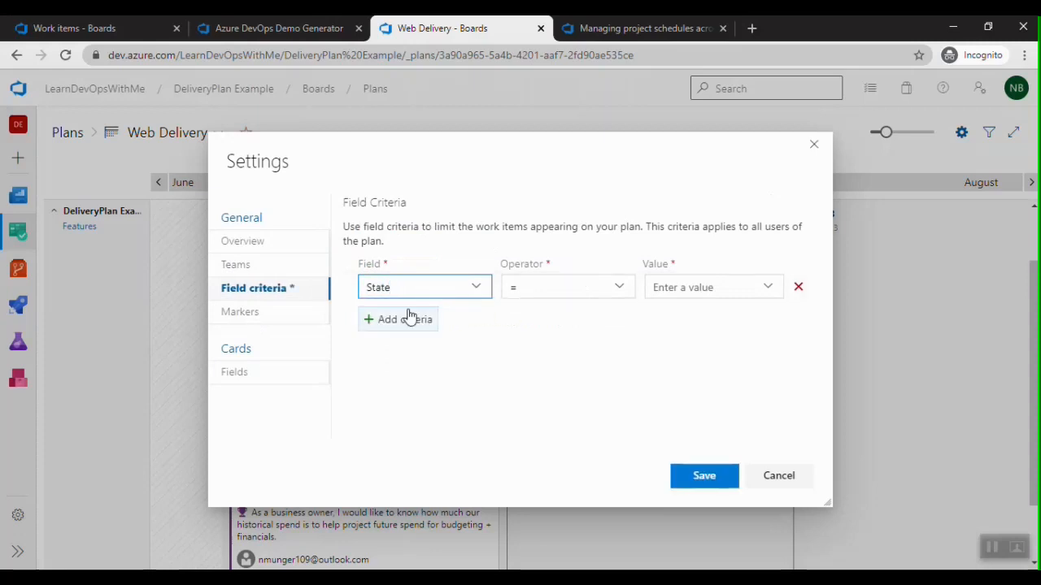
Set the State criterion's operator to <> and its value to Done, and save the plan settings.
click(618, 288)
click(540, 340)
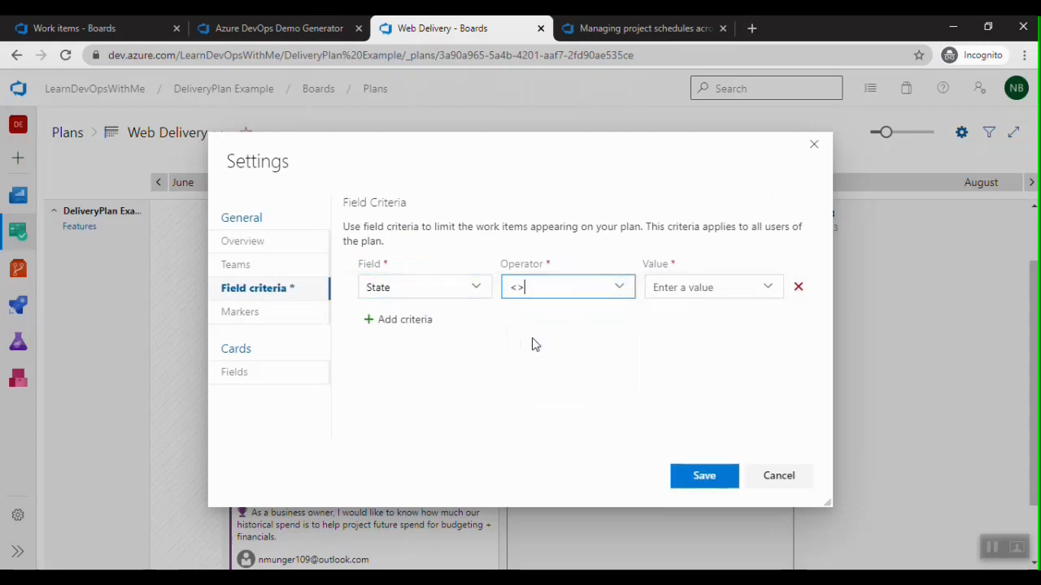
click(740, 286)
text(Done)
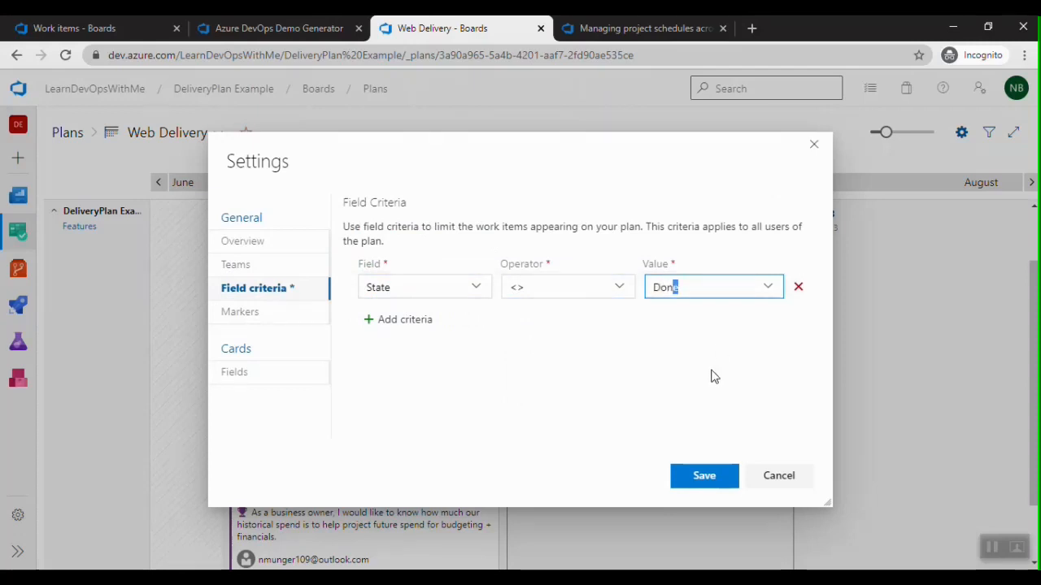
click(710, 375)
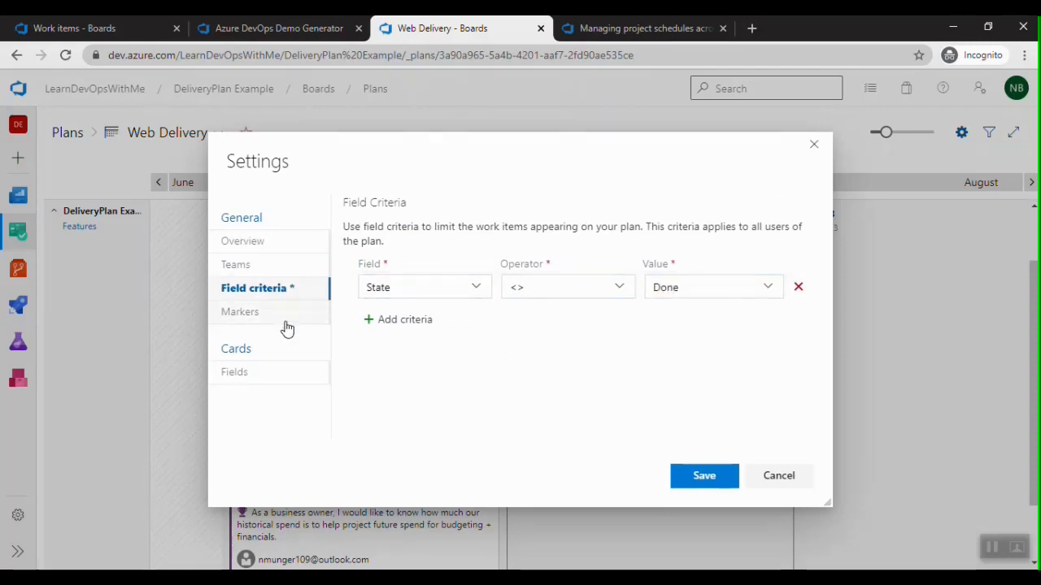
click(682, 478)
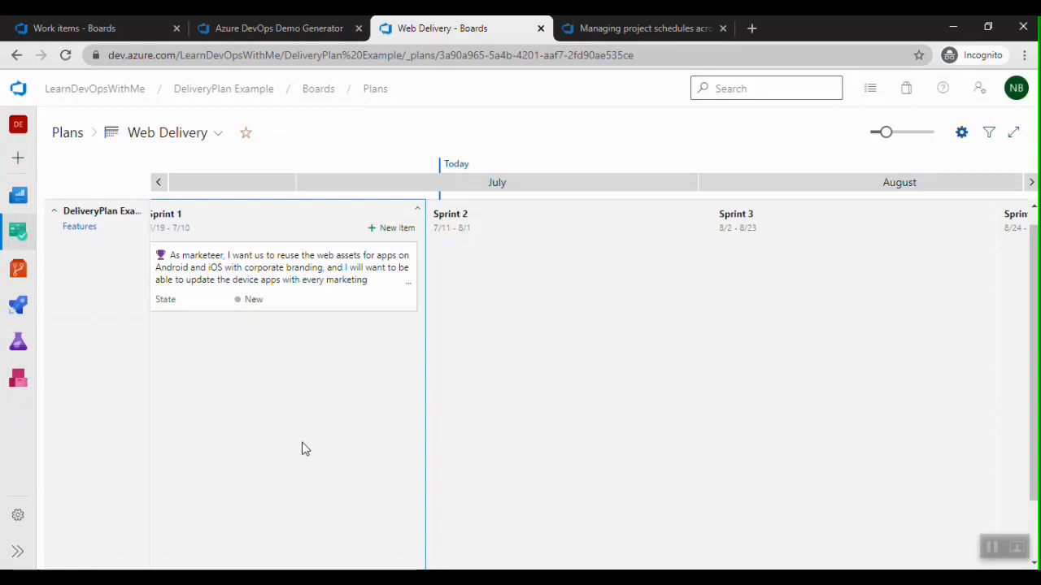
Zoom the plan timeline out slightly and view the plan's keyword and field filter options.
drag(302, 449, 352, 453)
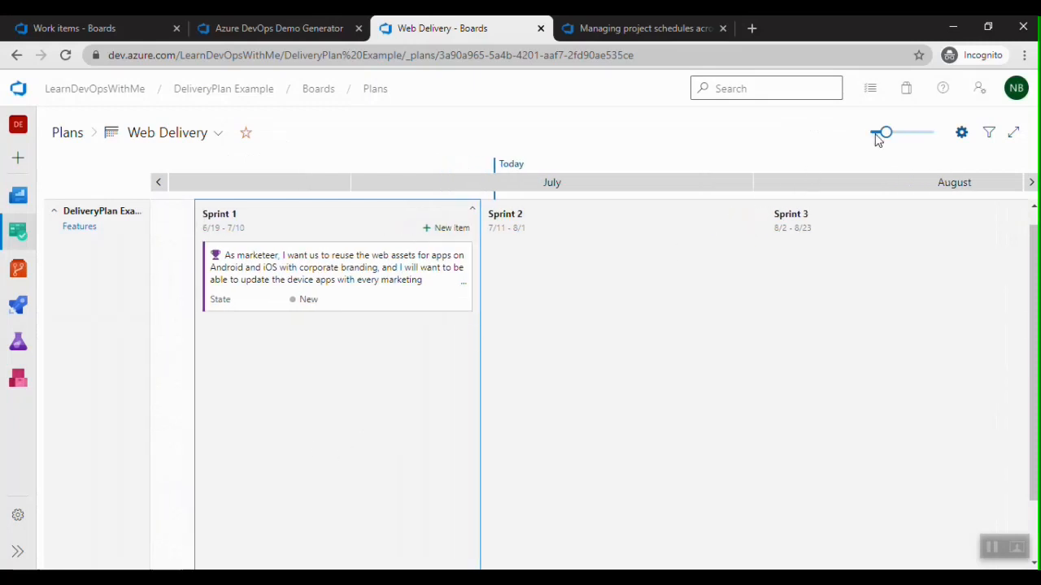
mouse_move(889, 135)
mouse_down()
mouse_move(918, 133)
mouse_move(865, 133)
mouse_move(883, 134)
mouse_up()
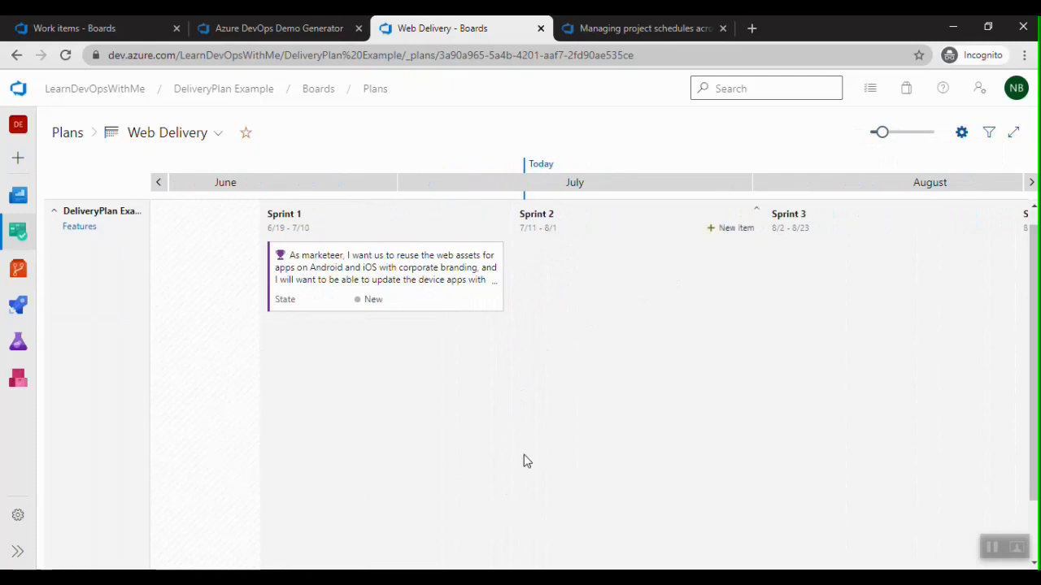
click(987, 135)
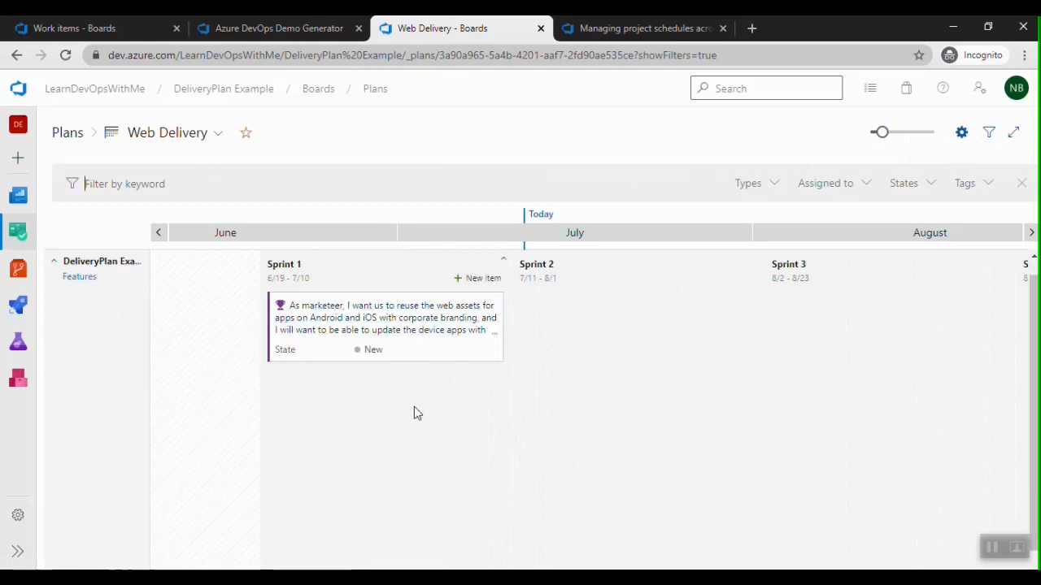
click(224, 184)
click(989, 133)
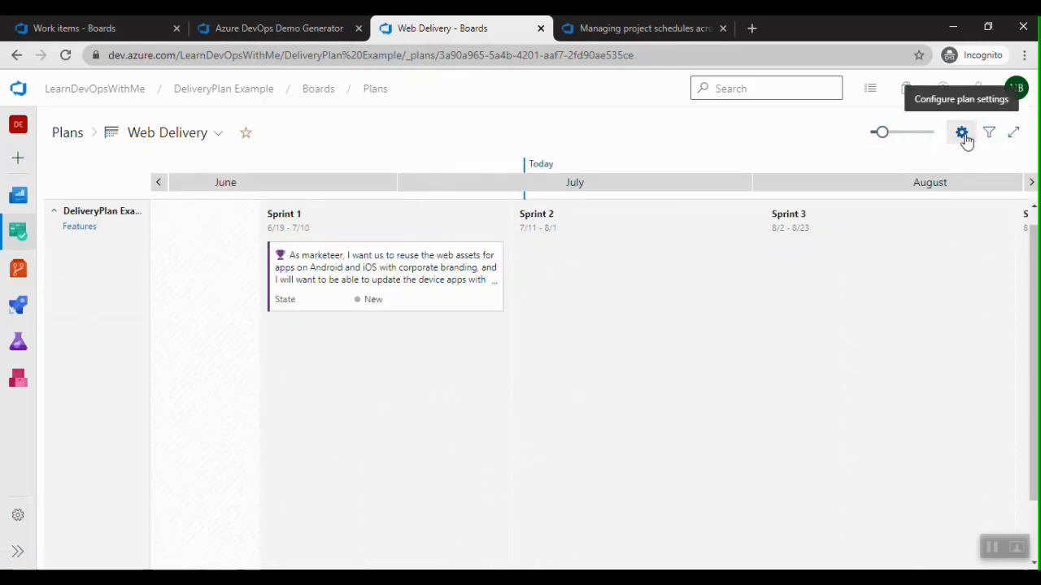
Add a plan marker labelled "Team Offsite" in the Web Delivery plan's settings.
click(963, 135)
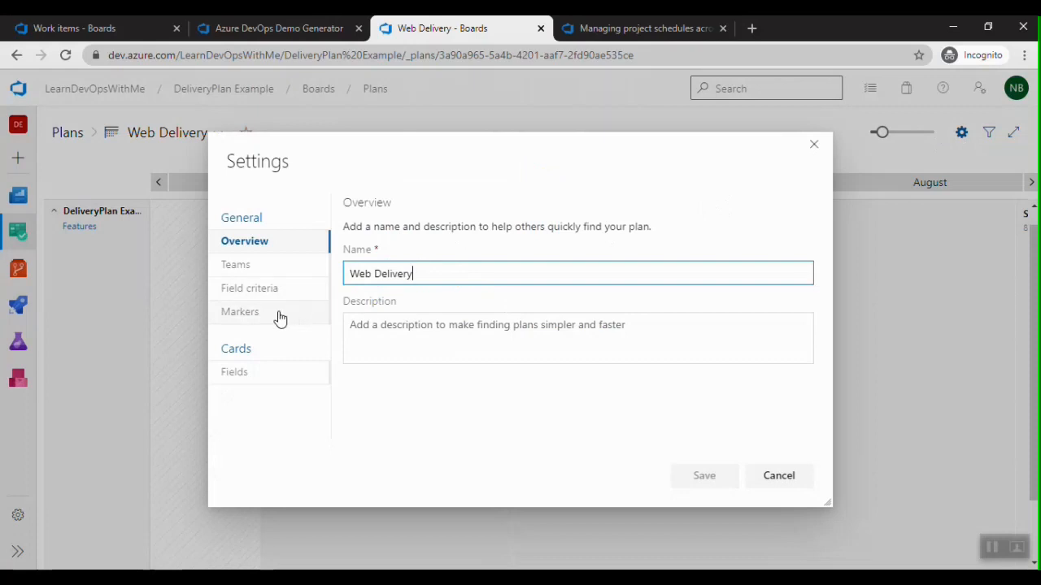
click(252, 323)
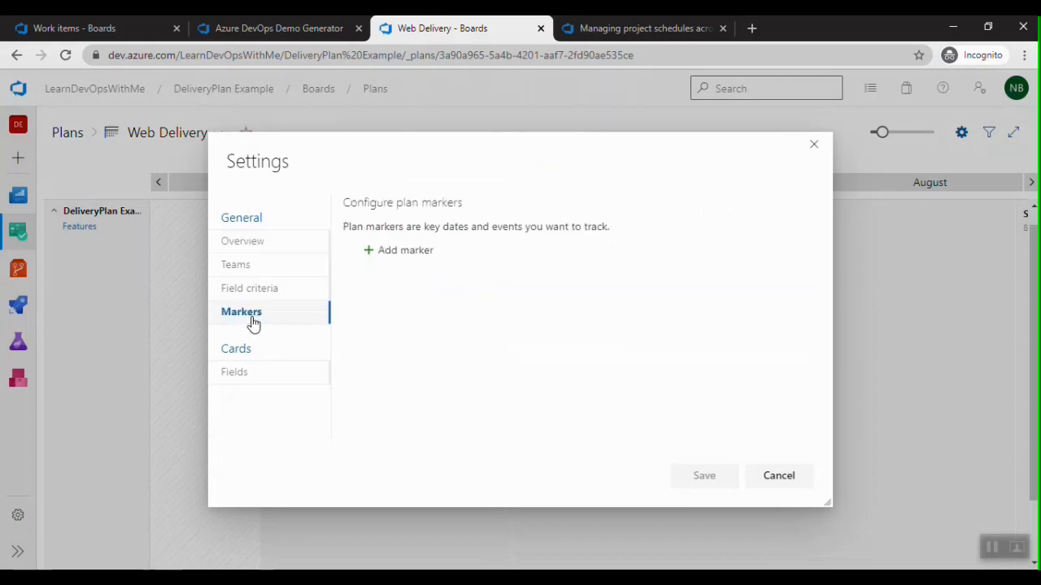
click(371, 255)
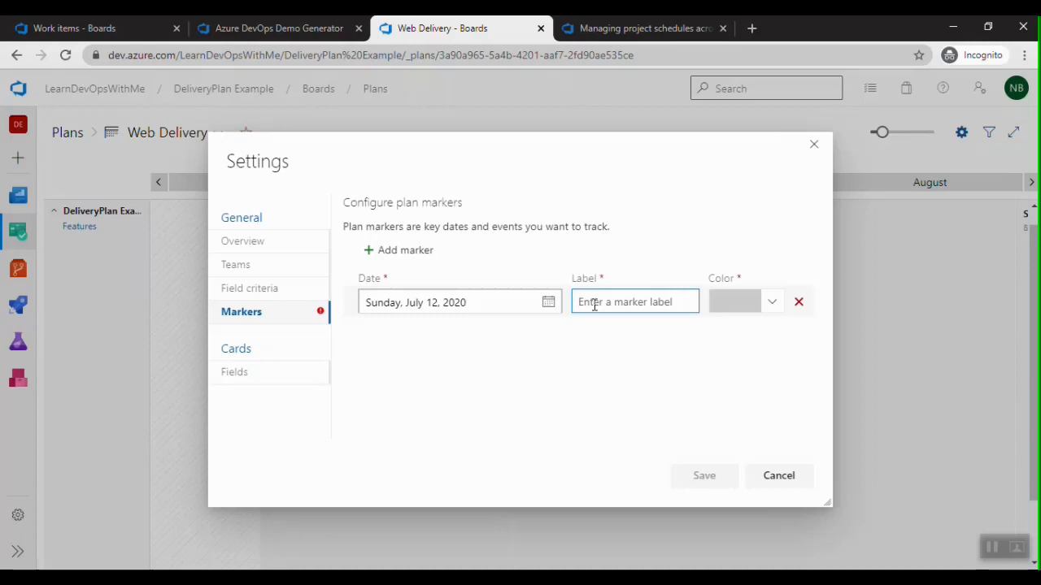
text(Team Offsite)
Set the Team Offsite marker's date to August 14, 2020 and its color to pink, save, and inspect it on the timeline.
click(549, 304)
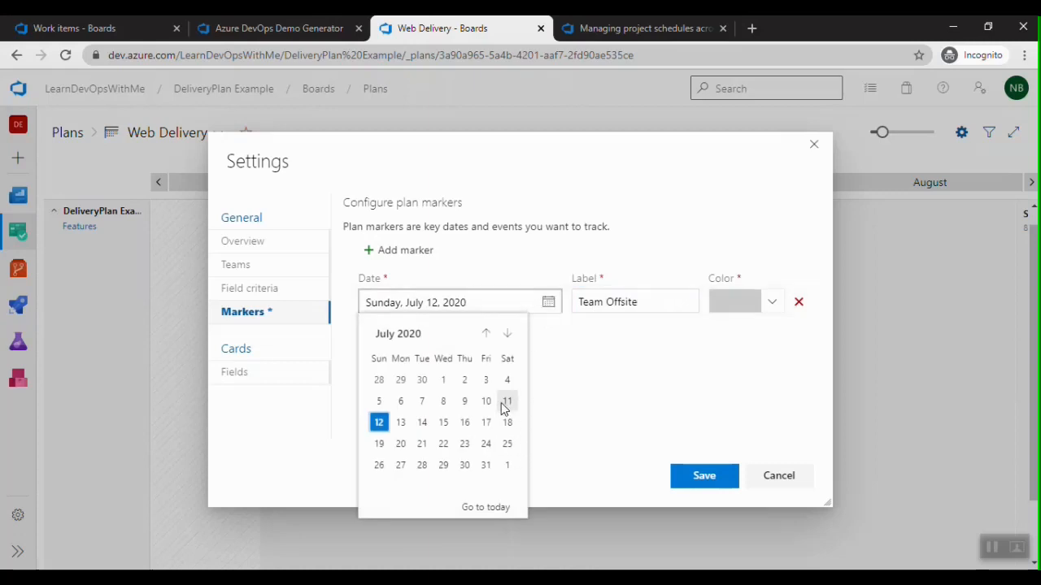
click(508, 335)
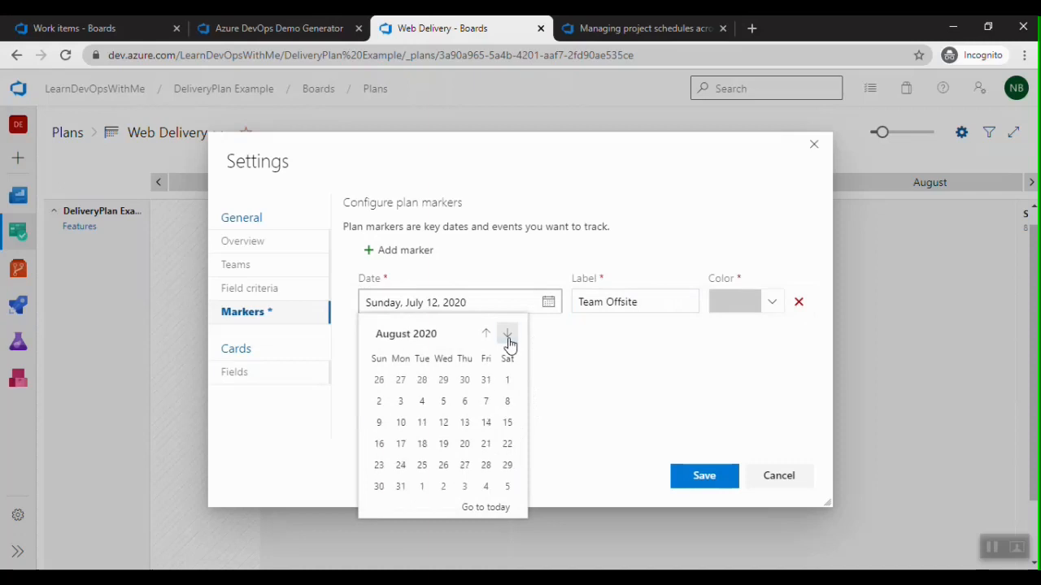
click(487, 425)
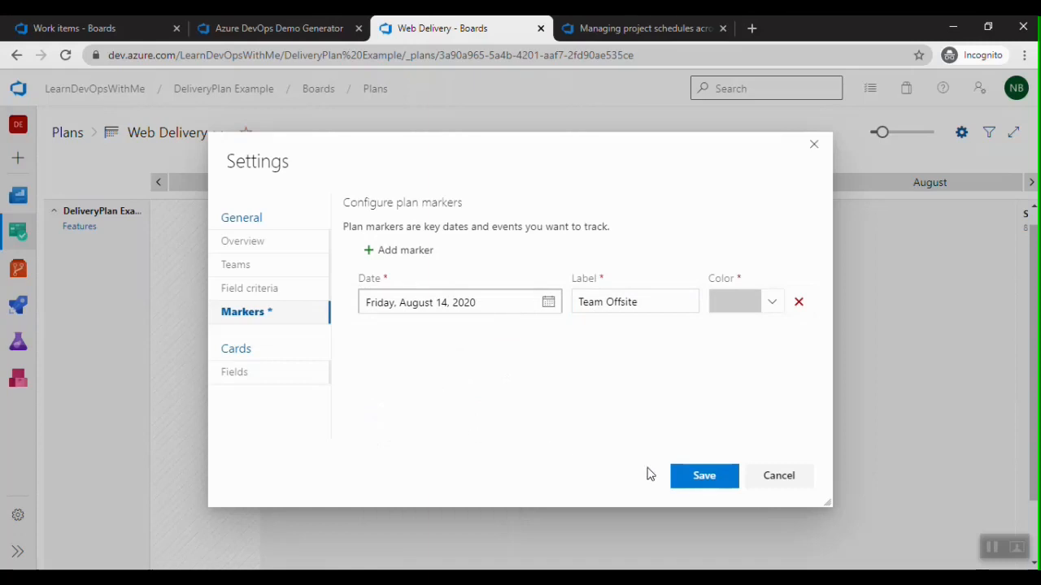
click(771, 302)
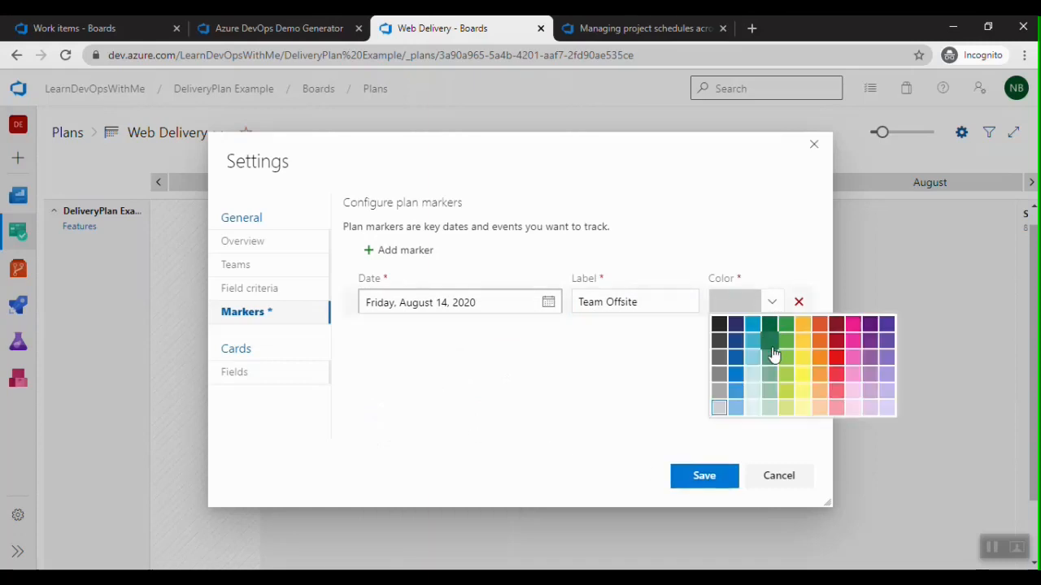
click(851, 330)
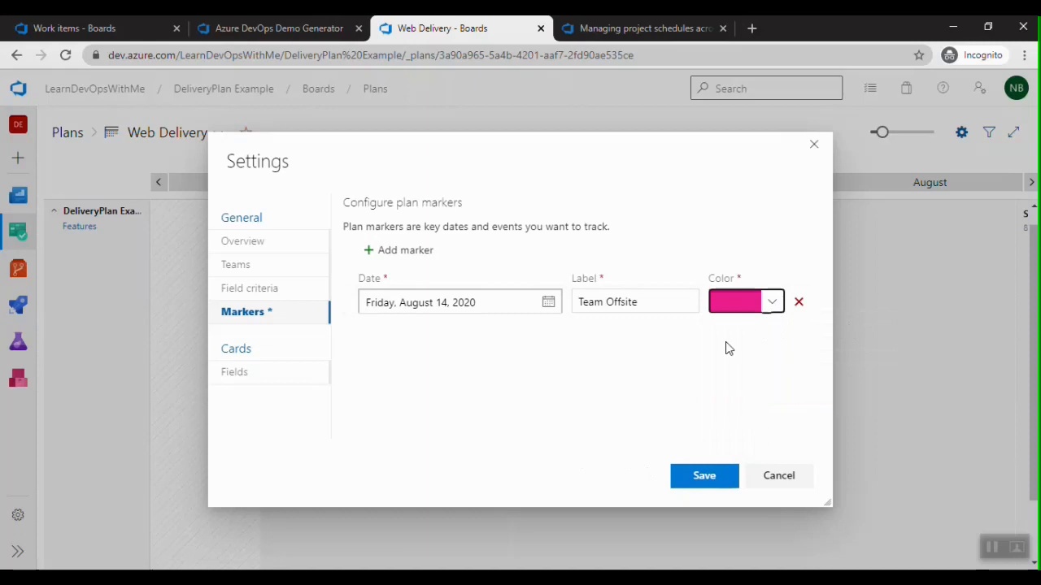
click(701, 477)
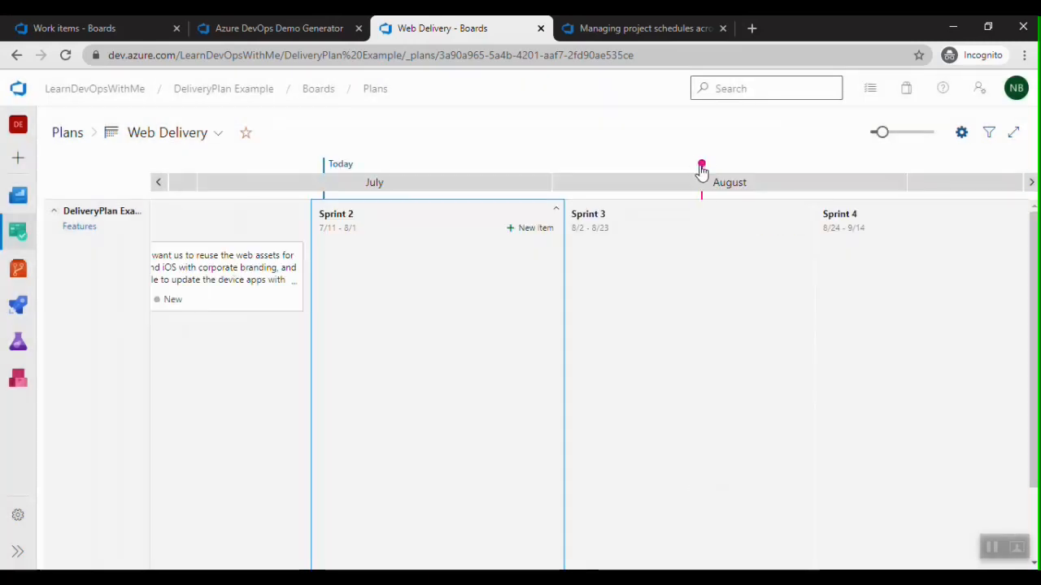
mouse_move(703, 171)
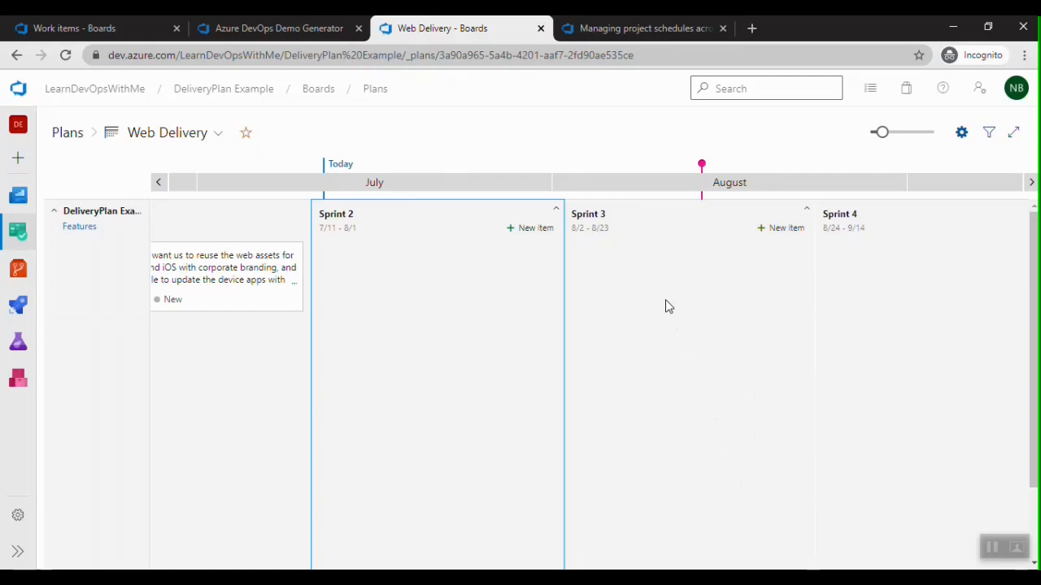
Switch to the Delivery Plan.pptx presentation in PowerPoint and view slide 5 with the Task 3 instructions.
key(alt+Tab)
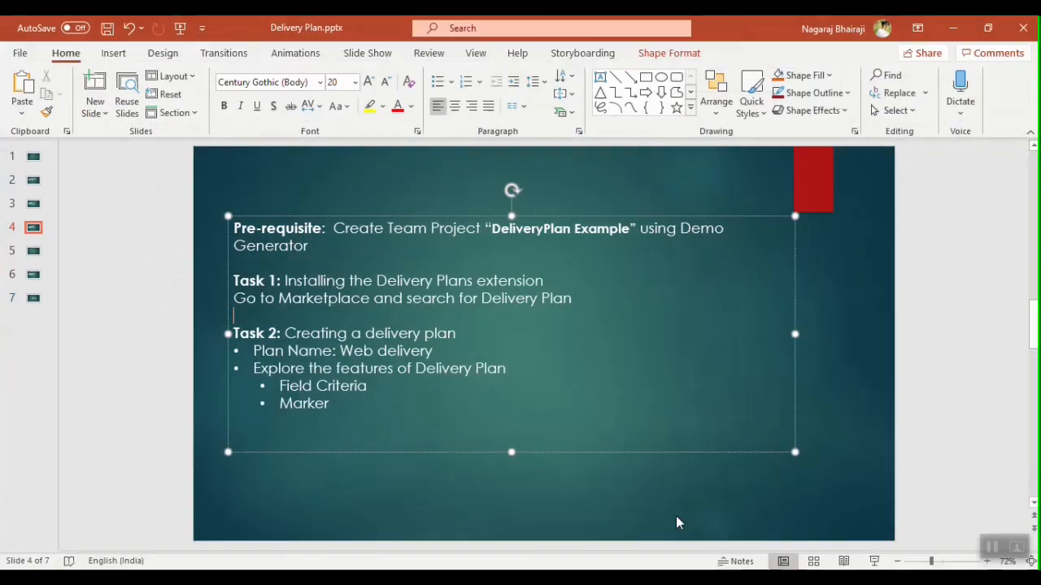
click(33, 252)
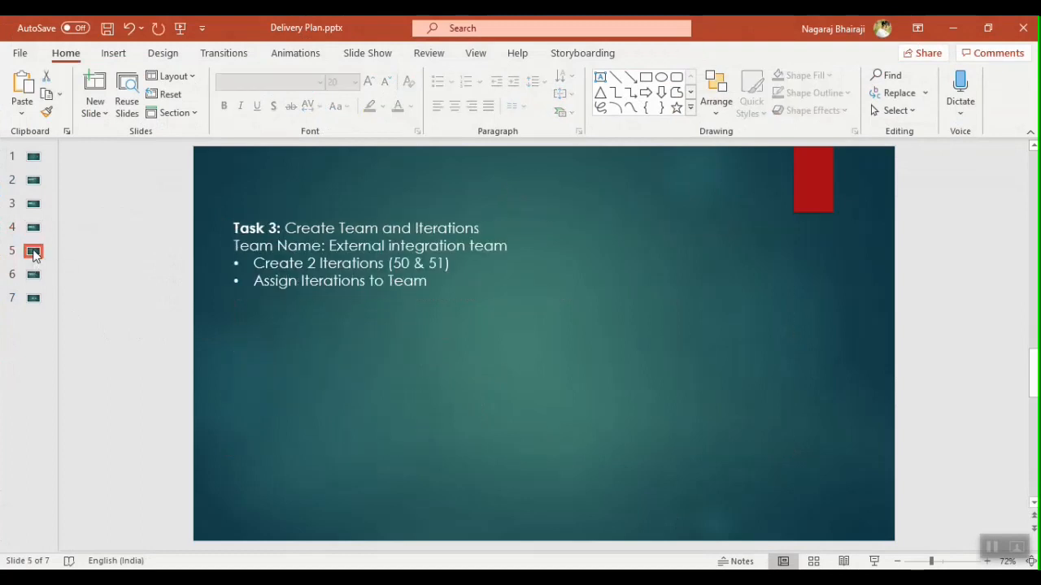
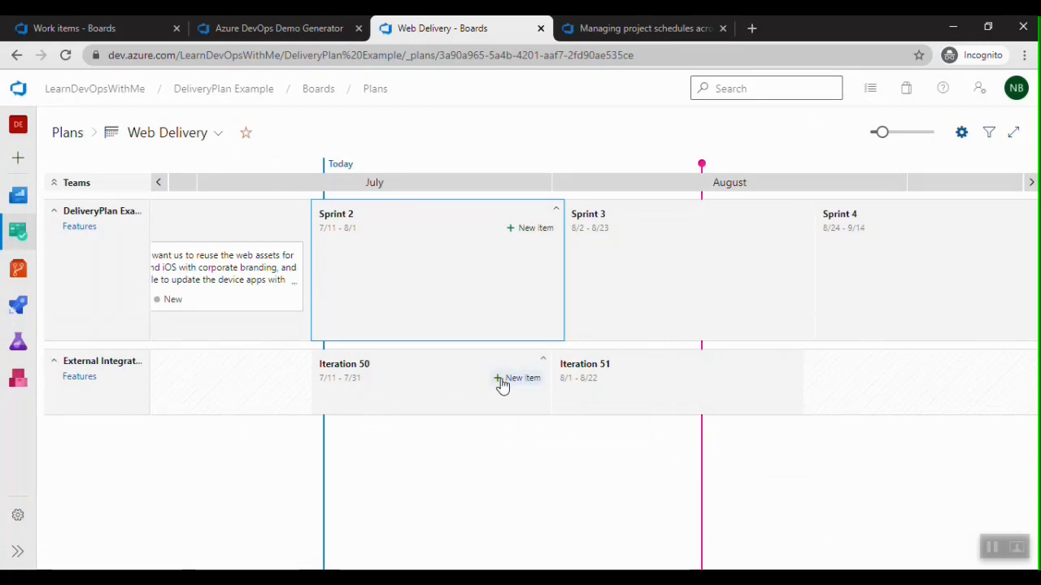
Add a feature titled "Integrate with weather service" to Iteration 50 of the External Integration team in the Web Delivery plan.
click(516, 383)
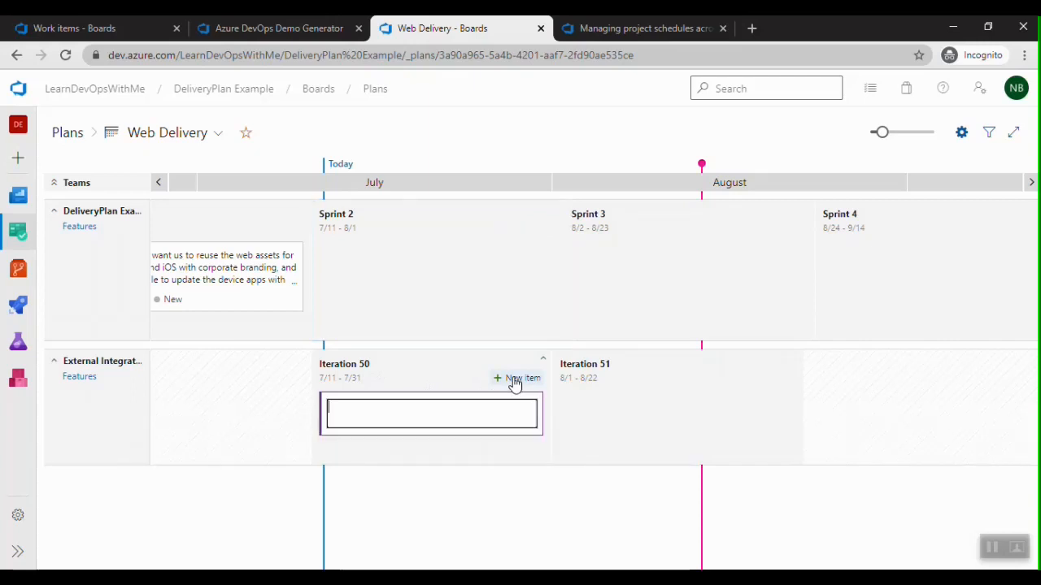
click(731, 576)
click(591, 282)
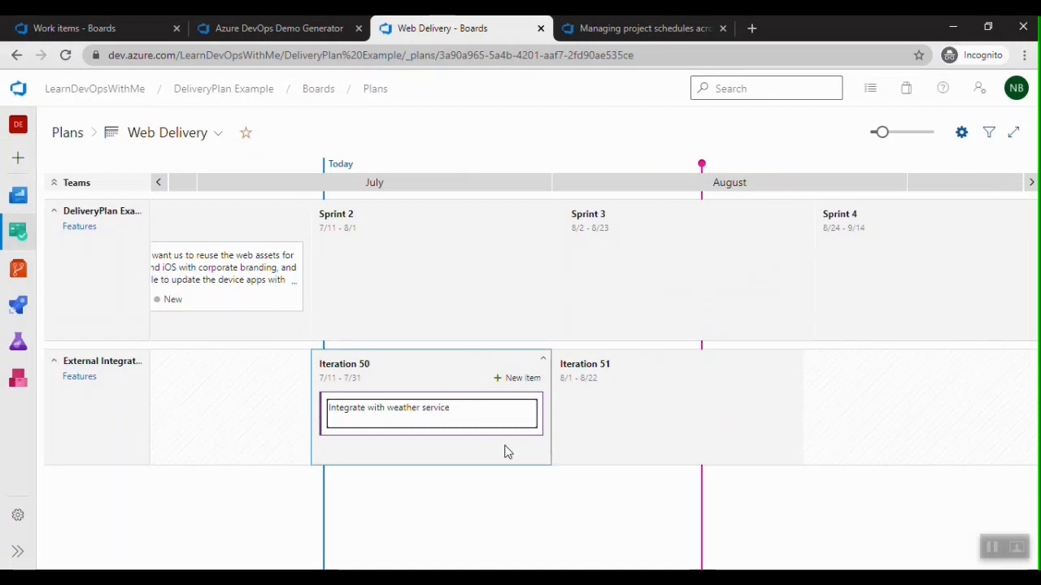
key(Return)
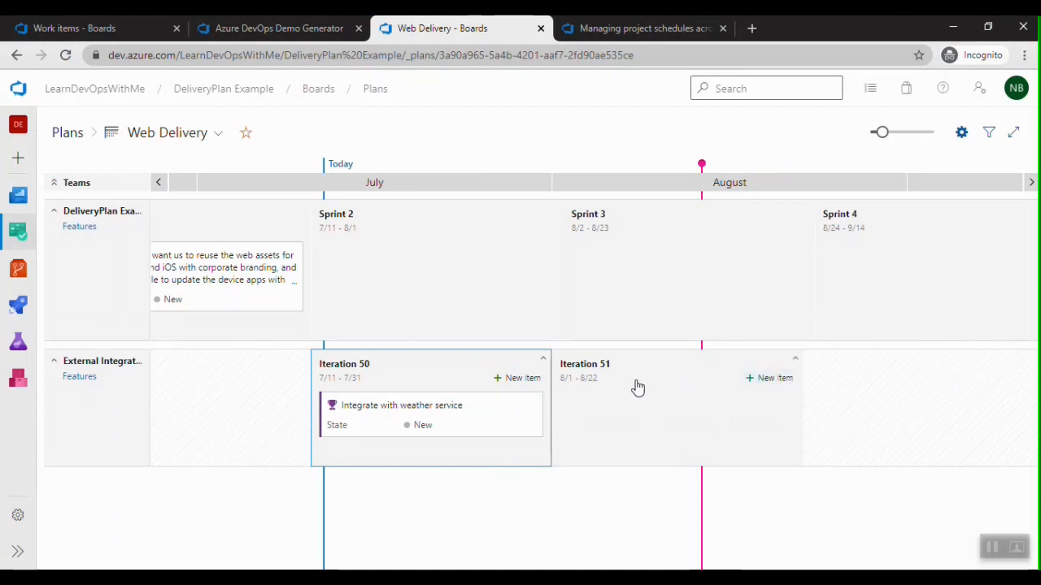
Add a feature titled "Integrate corporate branding assets" to Iteration 51 of the External Integration team and bring Sprint 1 into view.
click(764, 380)
text(Integrate corporate branding assets)
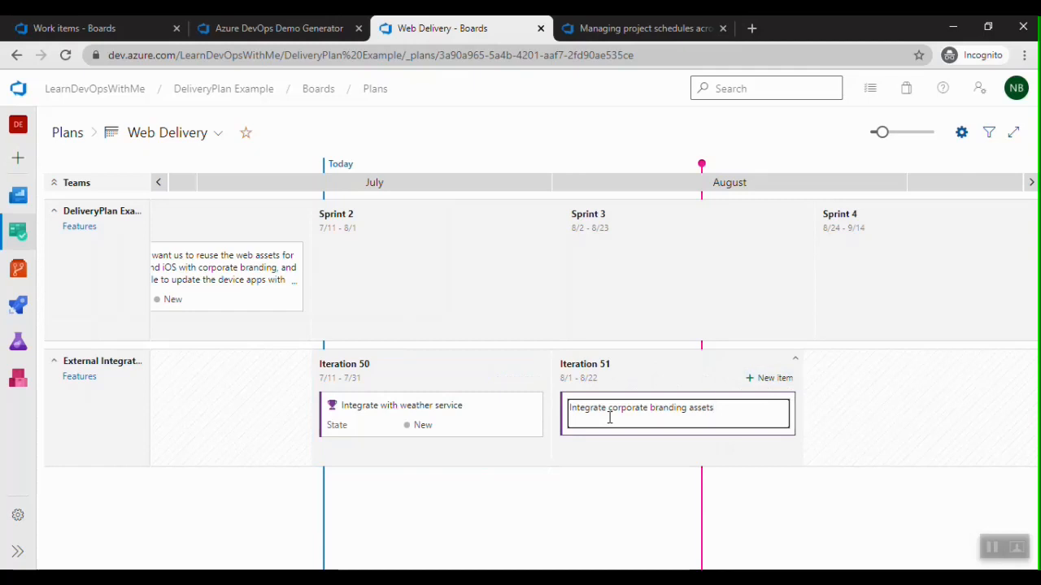
key(Return)
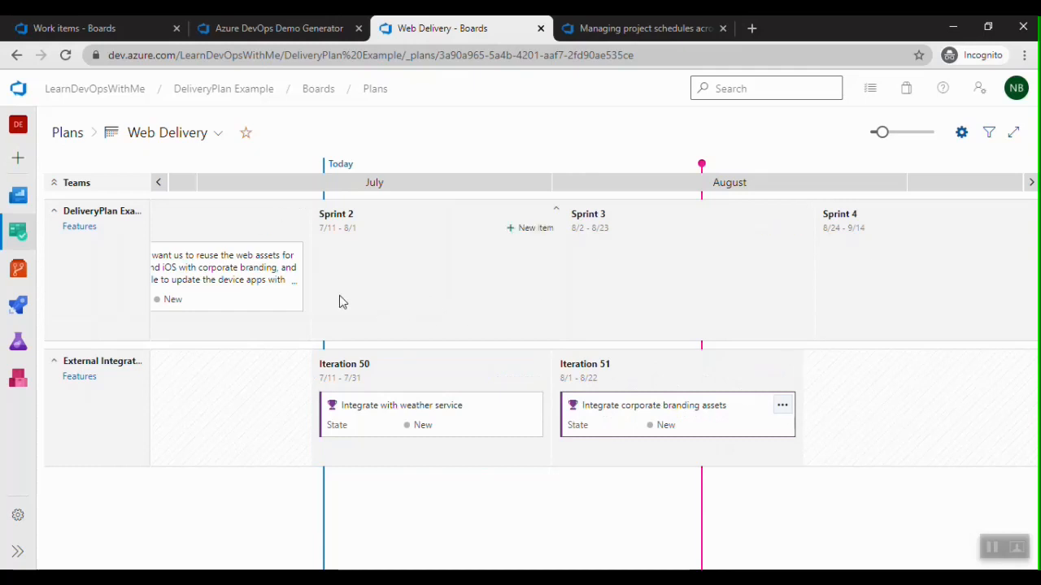
drag(343, 297, 445, 318)
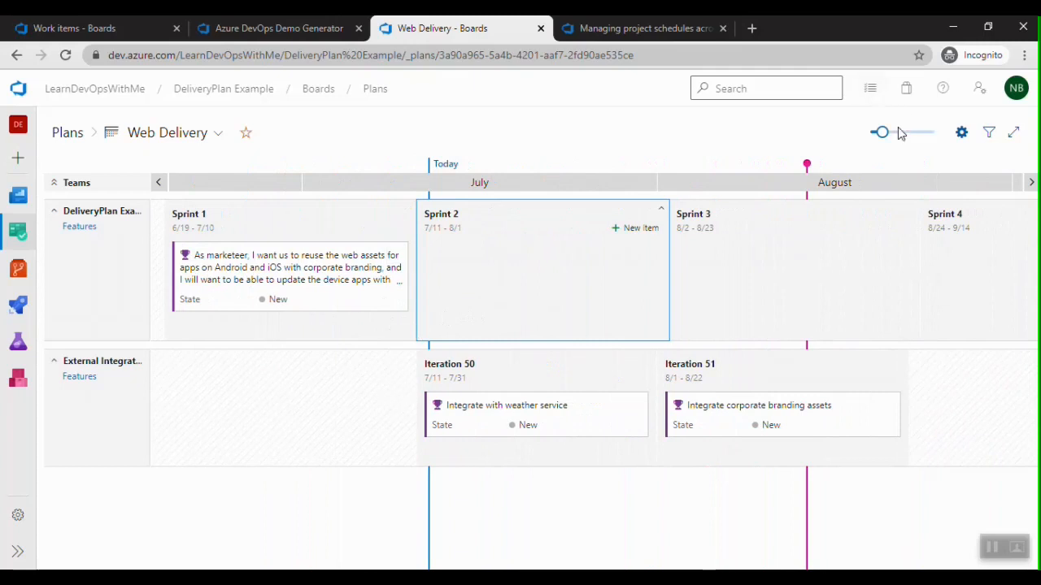
mouse_move(882, 132)
mouse_down()
mouse_move(911, 135)
mouse_move(875, 133)
mouse_move(884, 137)
mouse_up()
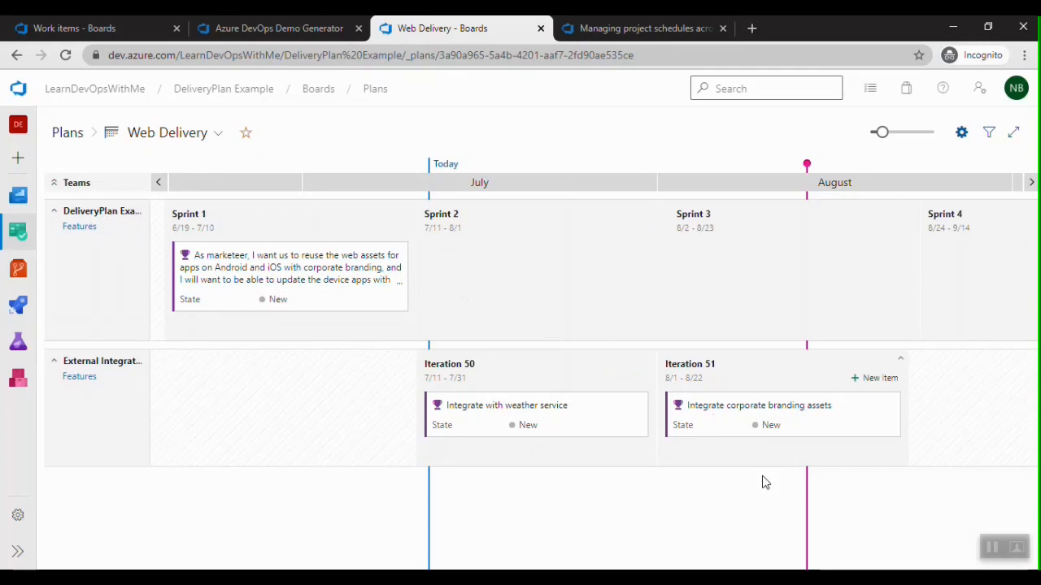
mouse_move(394, 290)
mouse_down()
mouse_move(691, 374)
mouse_move(672, 359)
mouse_up()
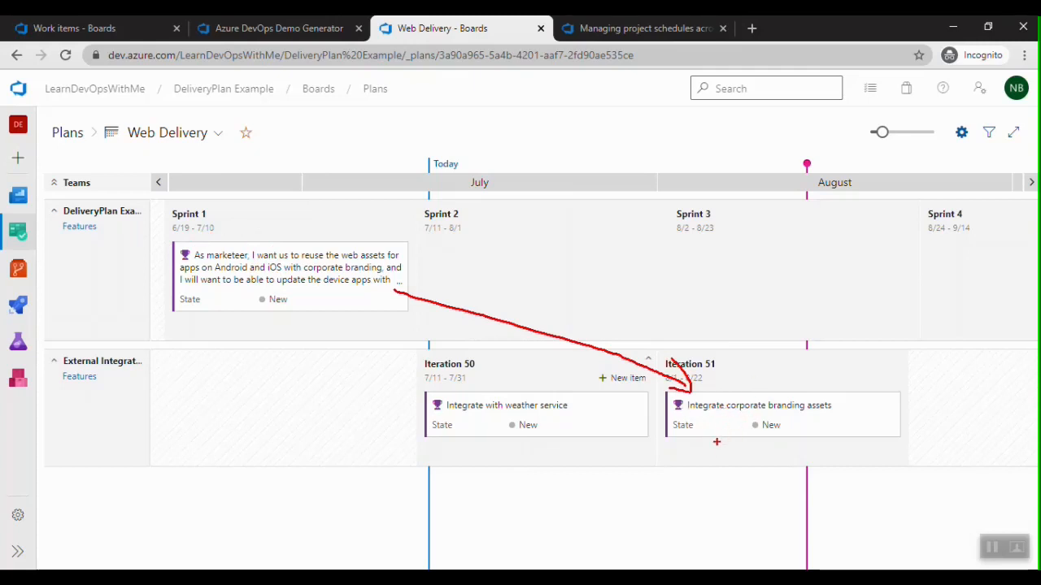
mouse_move(715, 439)
mouse_down()
mouse_move(637, 462)
mouse_move(553, 445)
mouse_move(582, 445)
mouse_up()
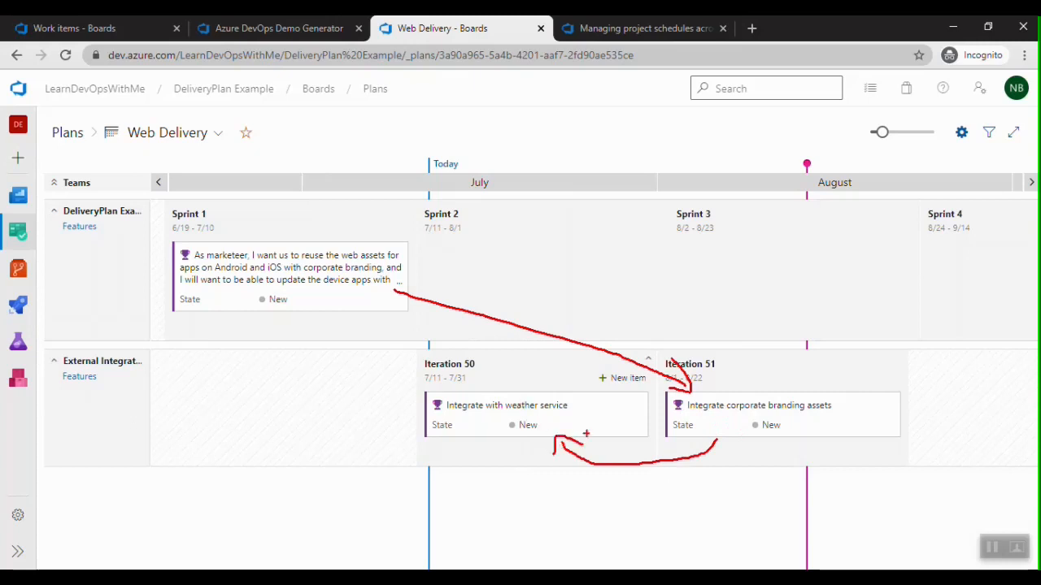
mouse_move(612, 431)
mouse_down()
mouse_move(728, 480)
mouse_move(749, 454)
mouse_up()
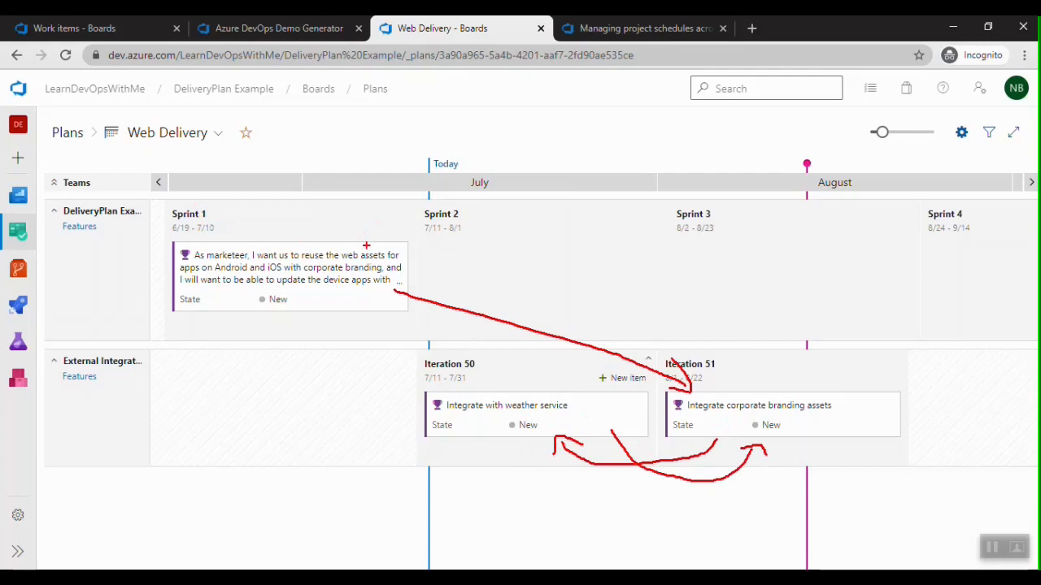
mouse_move(394, 263)
mouse_down()
mouse_move(629, 279)
mouse_move(675, 273)
mouse_move(676, 254)
mouse_move(701, 273)
mouse_move(698, 286)
mouse_up()
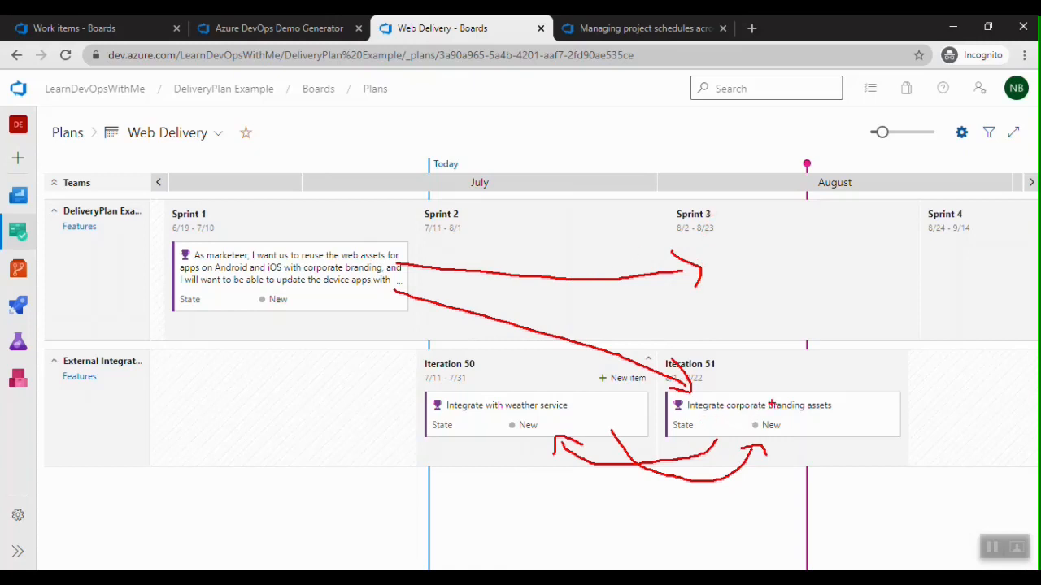
mouse_move(821, 407)
mouse_down()
mouse_move(813, 418)
mouse_move(829, 387)
mouse_move(680, 392)
mouse_move(750, 424)
mouse_move(813, 418)
mouse_up()
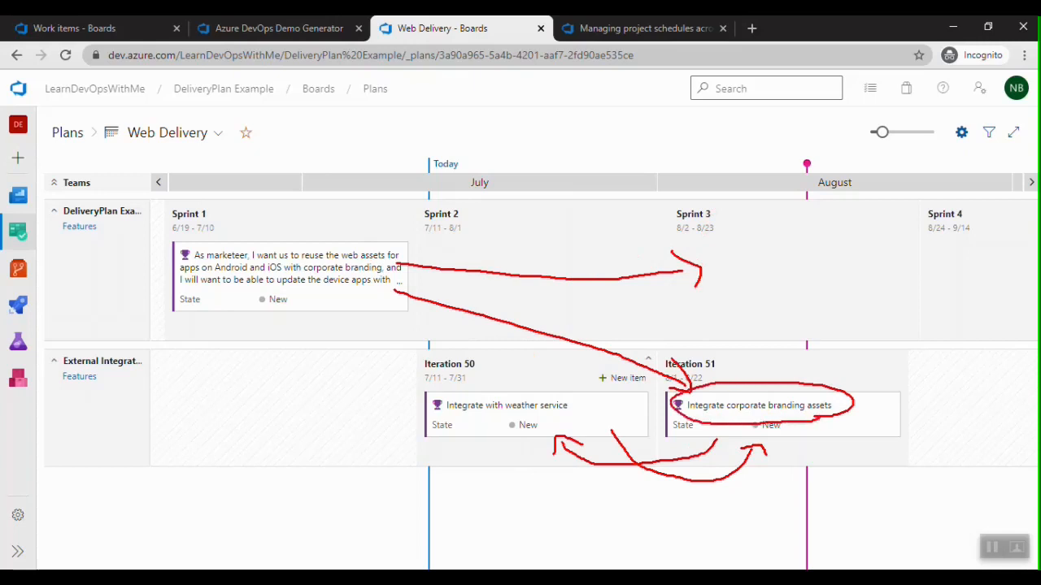
mouse_move(235, 300)
mouse_down()
mouse_move(402, 299)
mouse_move(115, 252)
mouse_move(294, 302)
mouse_up()
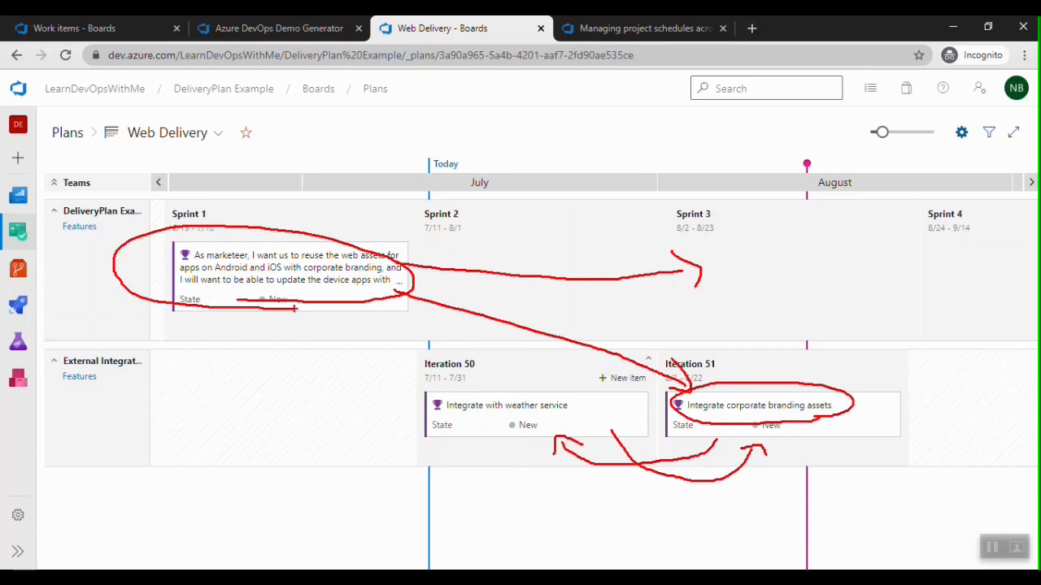
key(Escape)
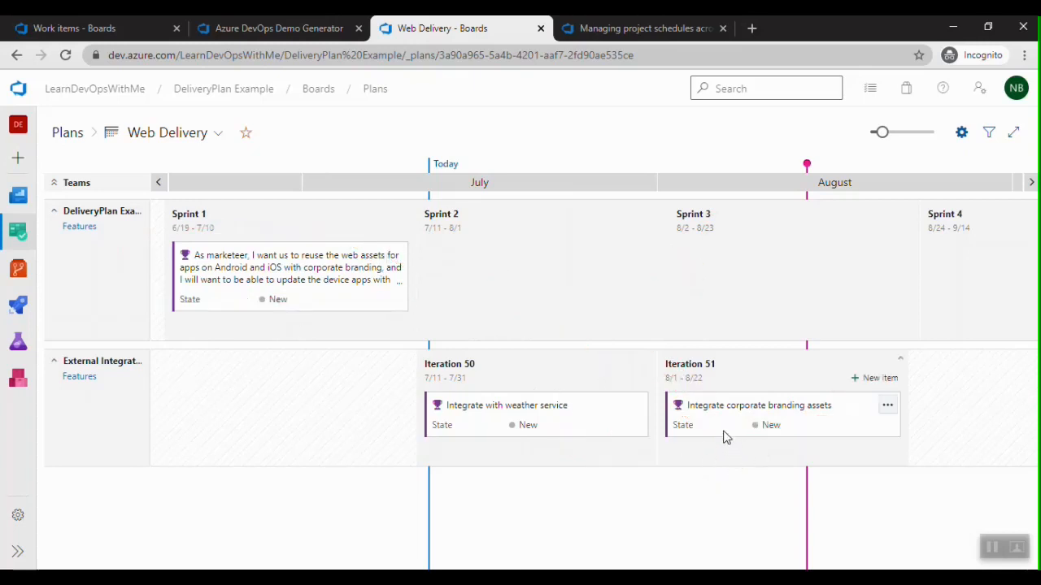
Swap the External Integration features, moving "Integrate corporate branding assets" to Iteration 50 and "Integrate with weather service" to Iteration 51.
drag(719, 436, 507, 479)
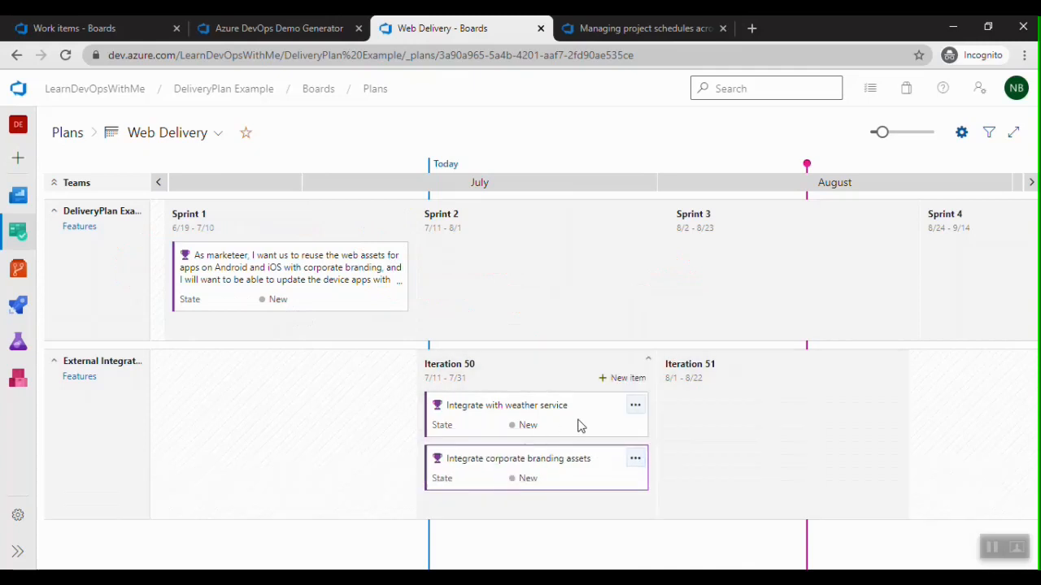
drag(580, 425, 833, 434)
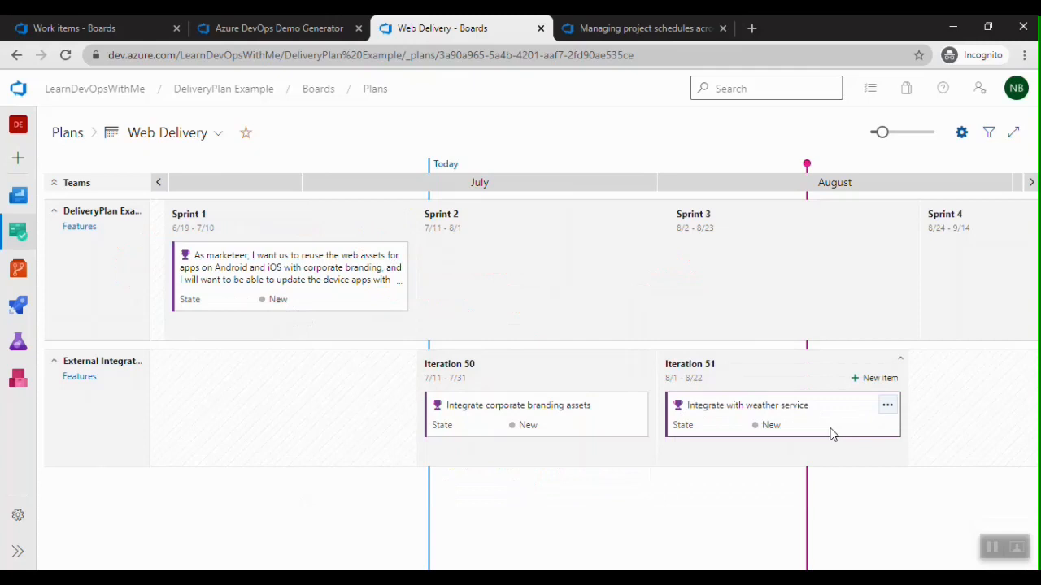
Move the feature about reusing web assets with corporate branding from Sprint 1 to Sprint 3 in the DeliveryPlan Example team's row.
drag(325, 301, 839, 301)
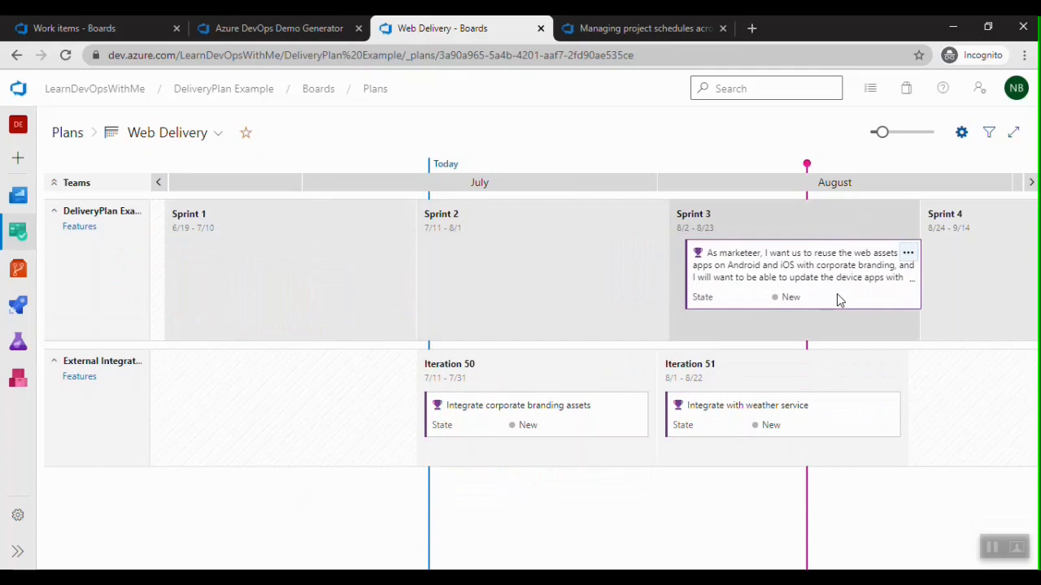
drag(840, 301, 839, 300)
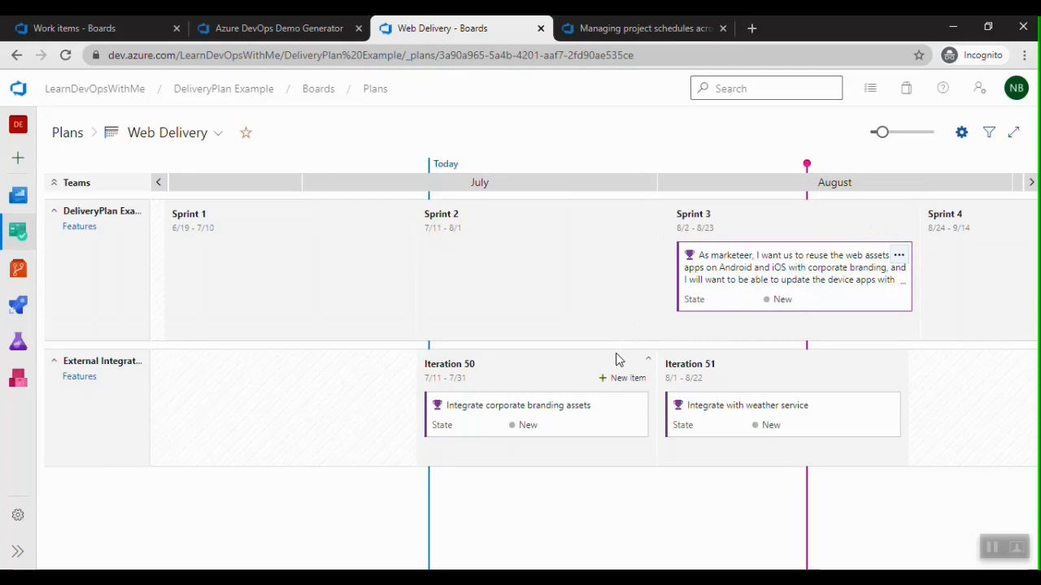
Review the Task 4 "Making delivery decisions" instructions in the Azure DevOps Labs guide, through step 14 on collapsing teams.
click(667, 28)
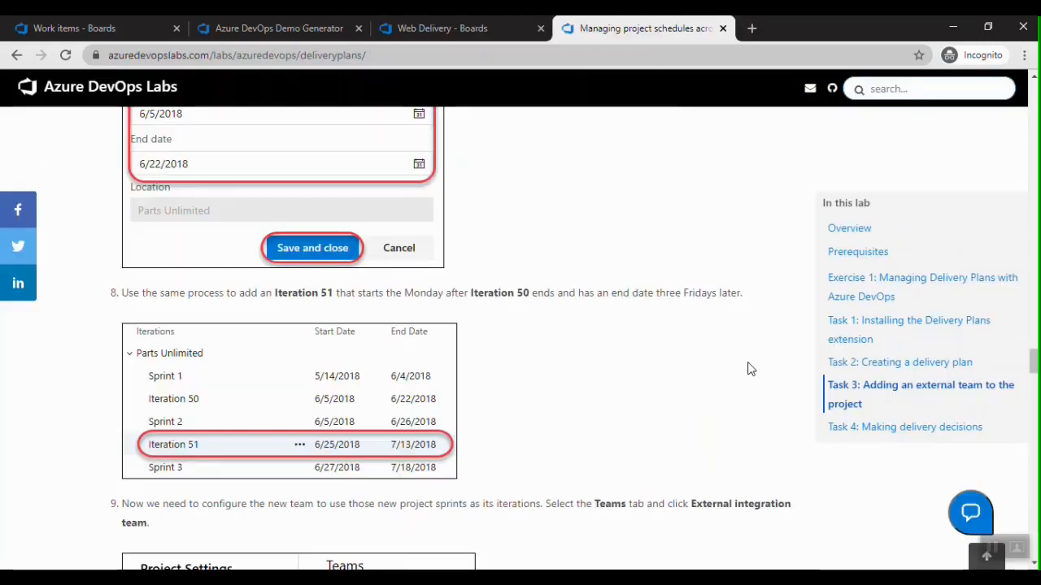
scroll(750, 364, down, 8)
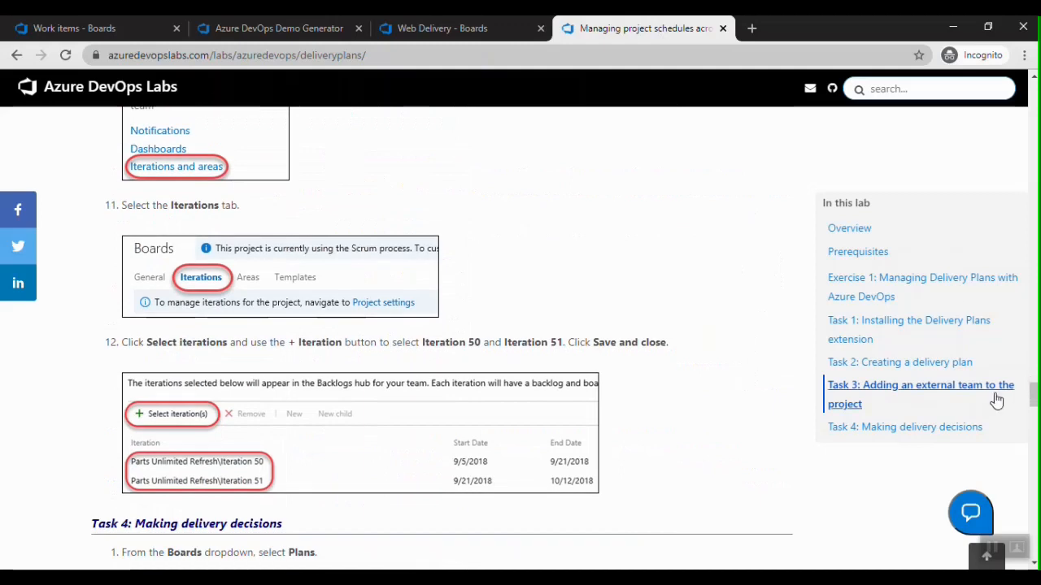
click(951, 428)
scroll(507, 428, down, 5)
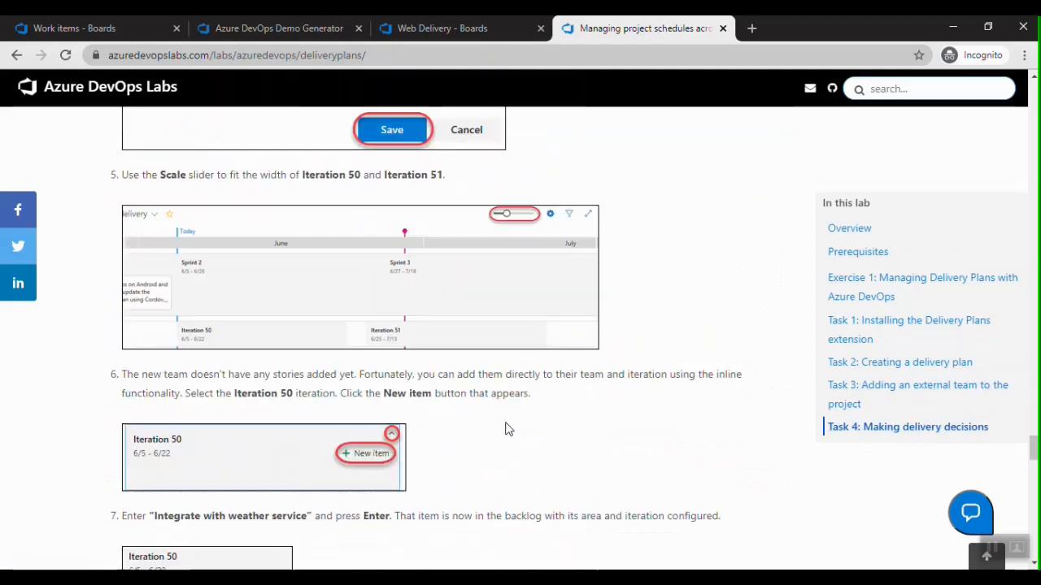
scroll(509, 429, down, 7)
drag(1033, 471, 1035, 513)
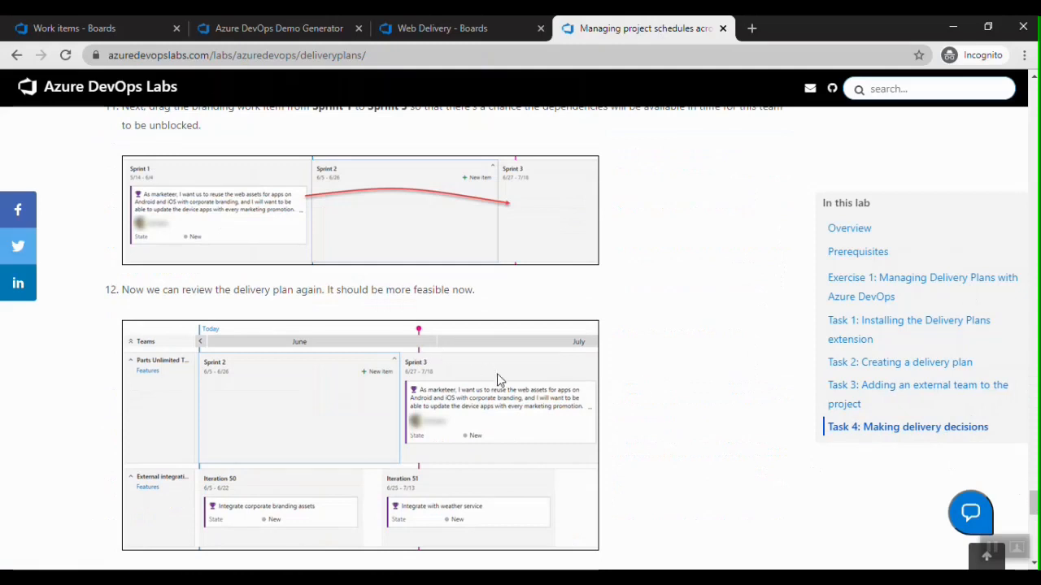
scroll(576, 398, up, 4)
scroll(636, 407, down, 4)
scroll(600, 419, down, 3)
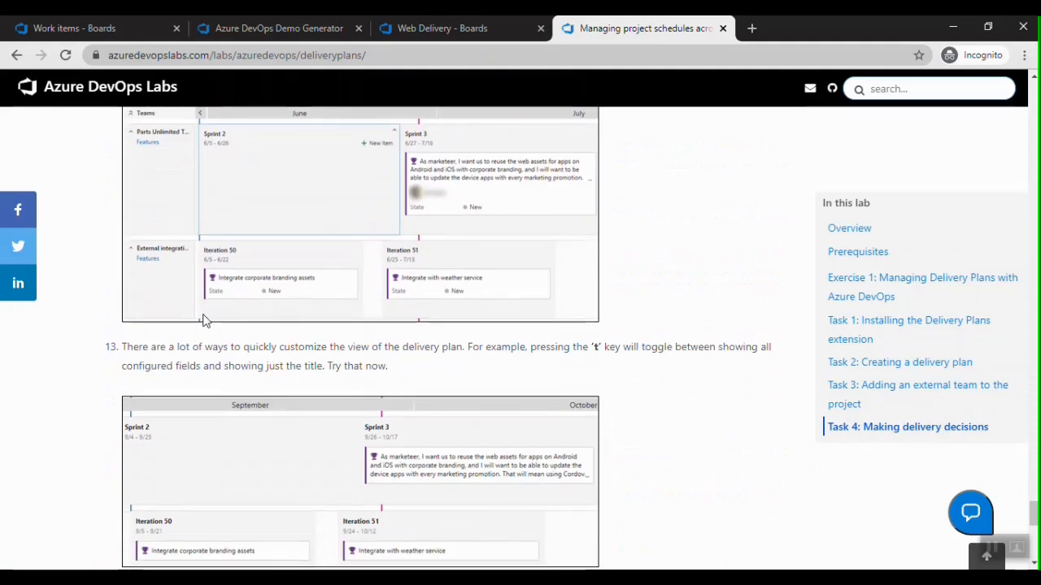
scroll(524, 377, down, 4)
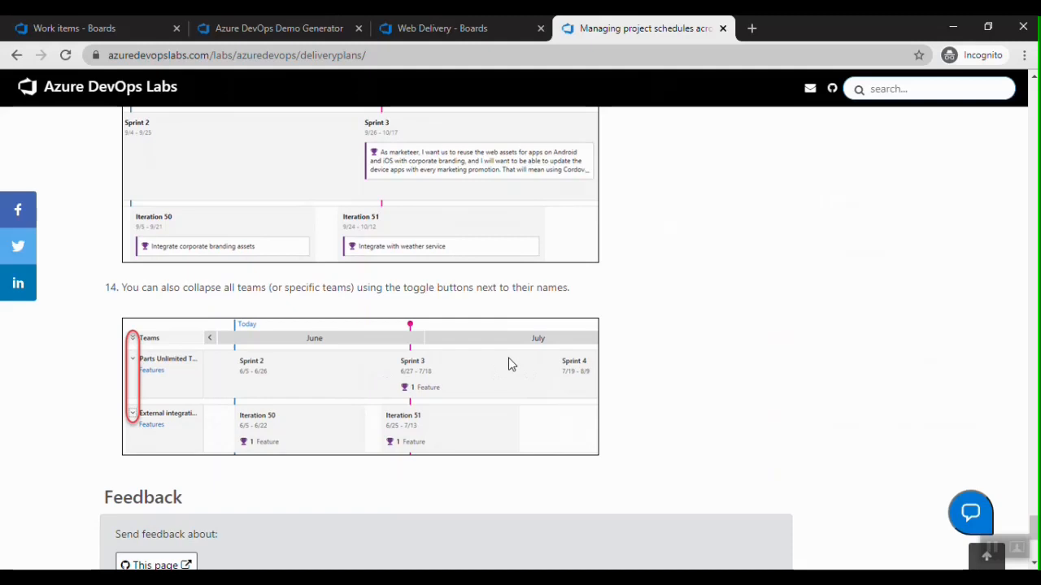
Return to the Web Delivery plan, collapse and re-expand all team rows, and reduce the timeline scale to show July through September.
click(459, 31)
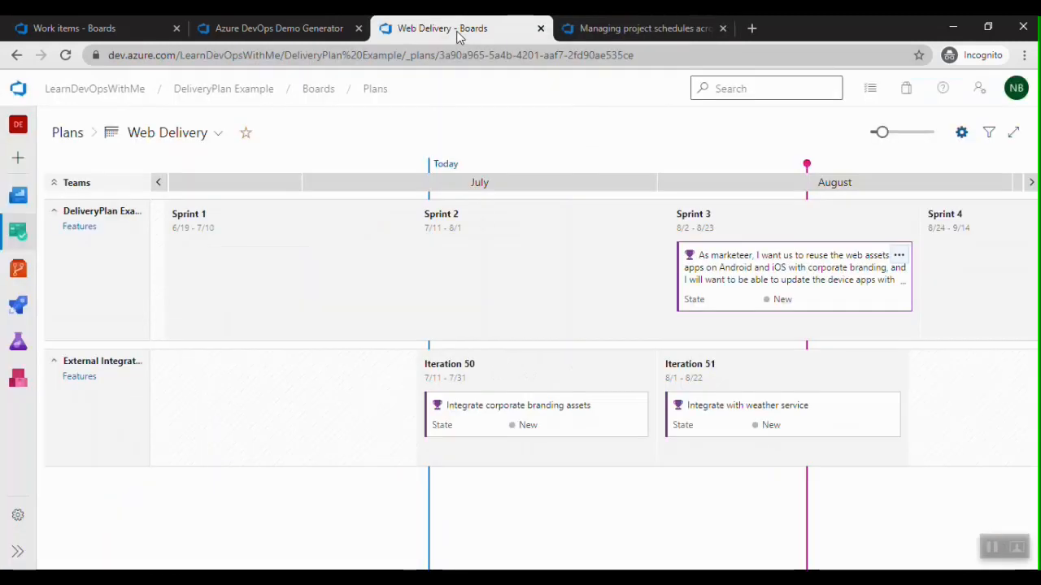
click(55, 186)
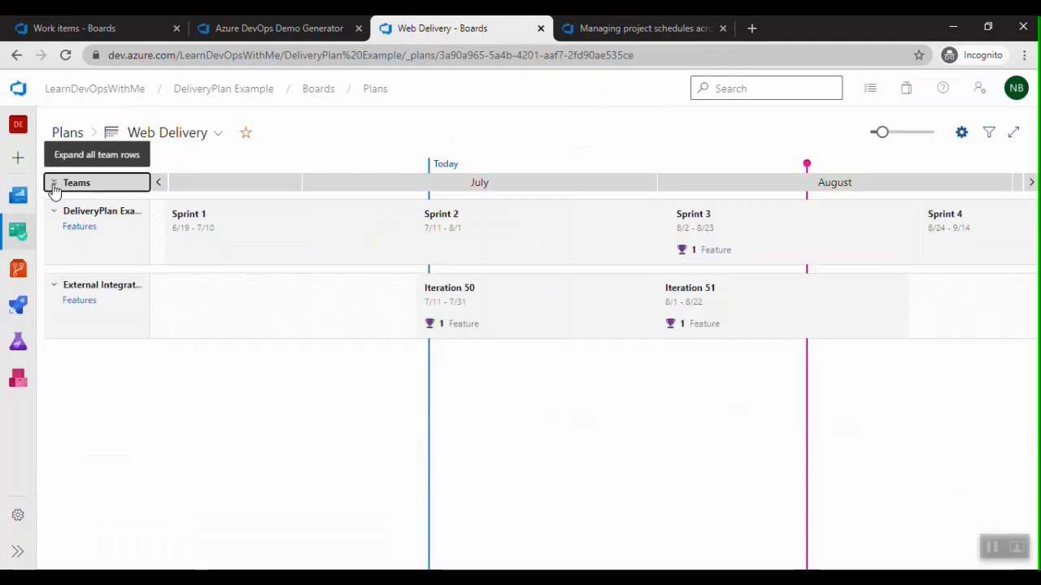
click(53, 187)
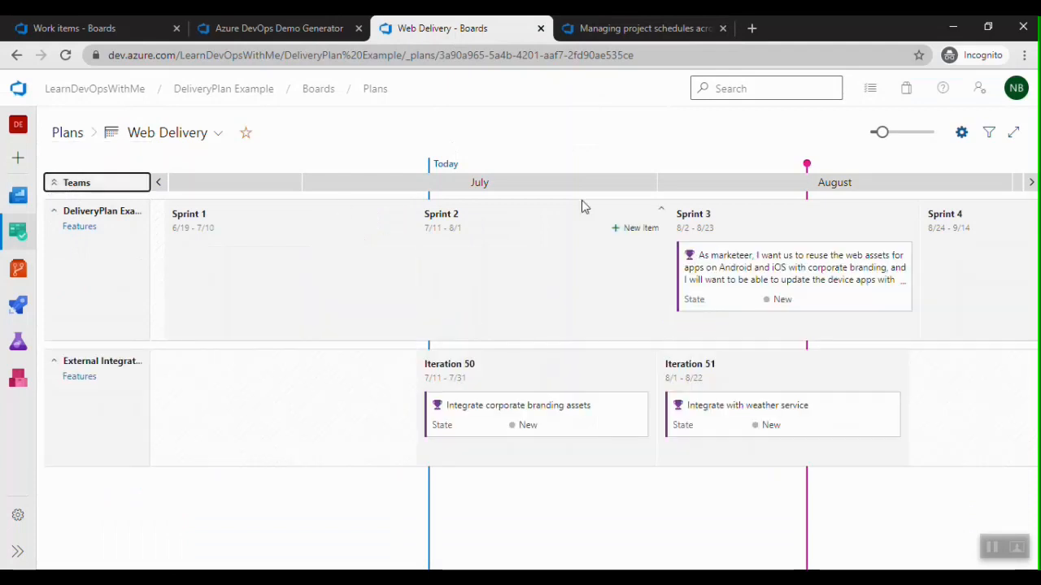
drag(977, 314, 625, 346)
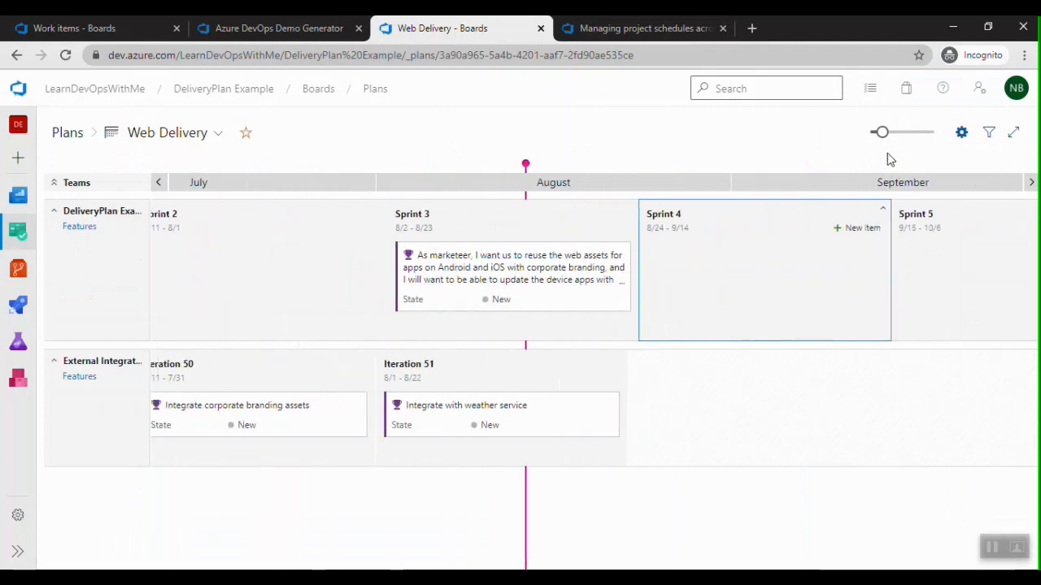
drag(882, 132, 875, 135)
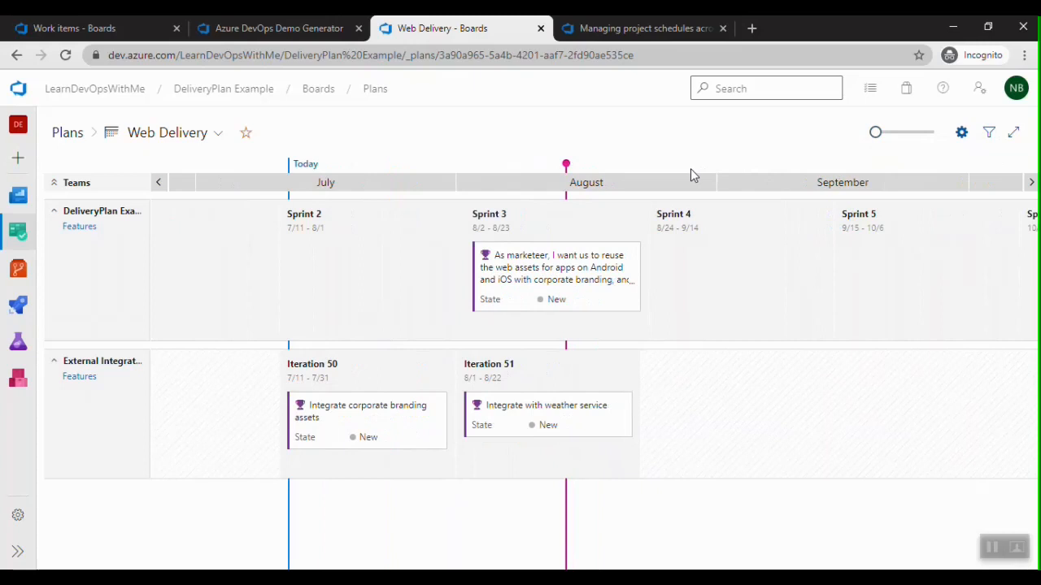
Switch to the SpaceGame project and open its Space Game Delivery Plan.
click(155, 28)
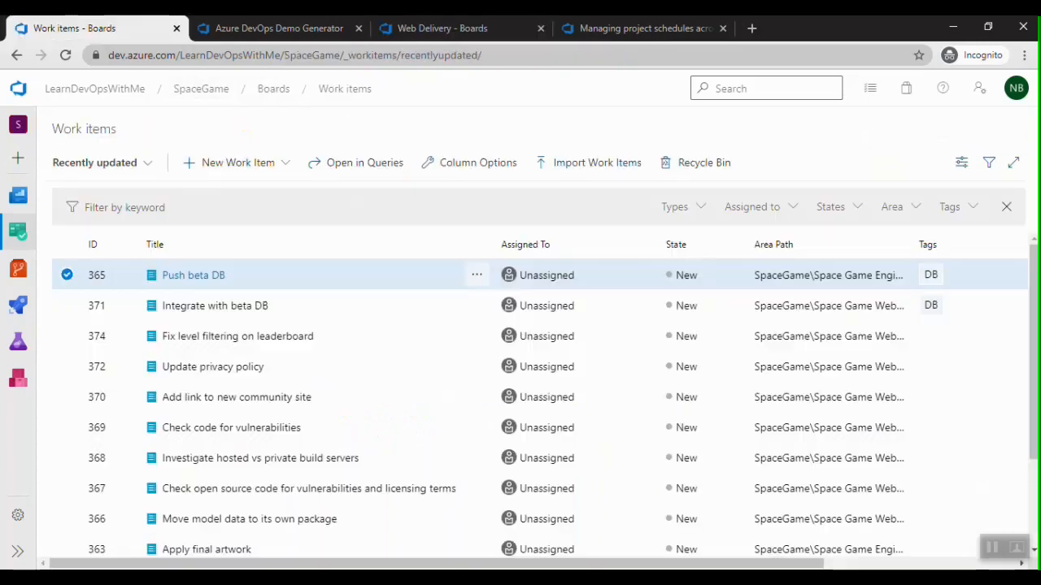
click(196, 92)
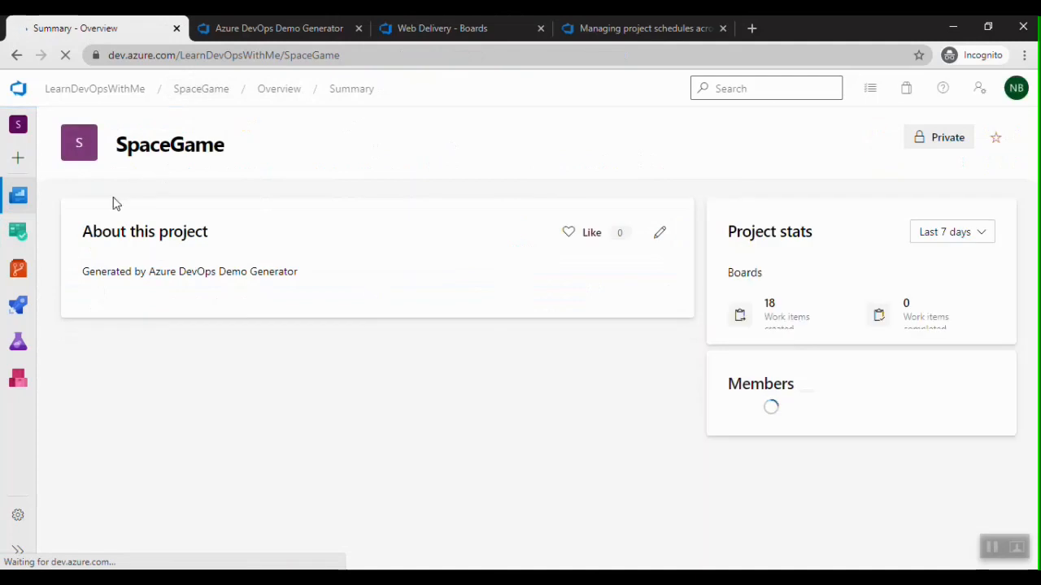
mouse_move(18, 232)
click(76, 389)
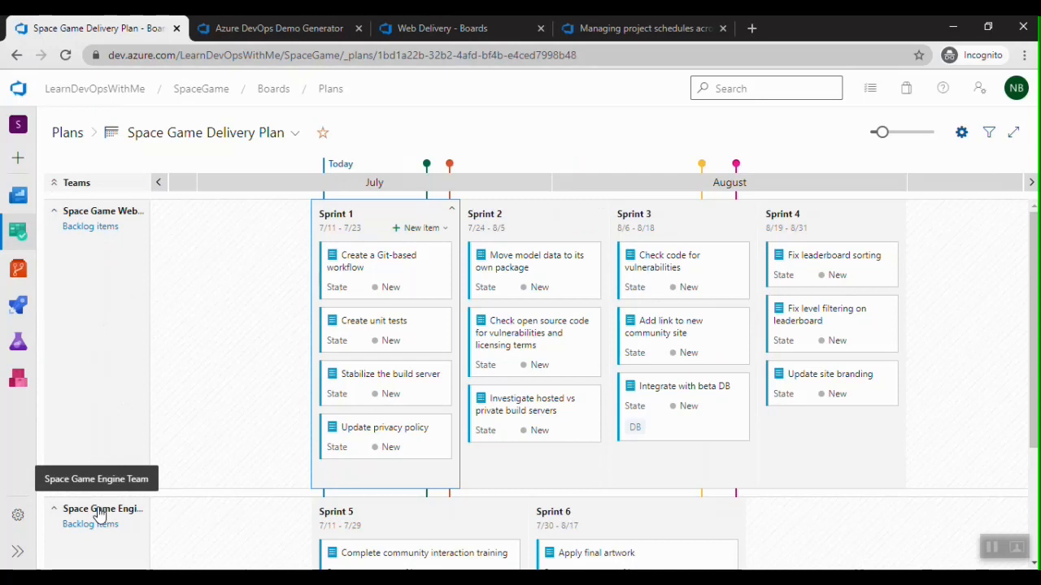
Examine the Space Game Delivery Plan's timeline markers and the DB-tagged backlog items across both teams' sprints.
scroll(97, 512, down, 1)
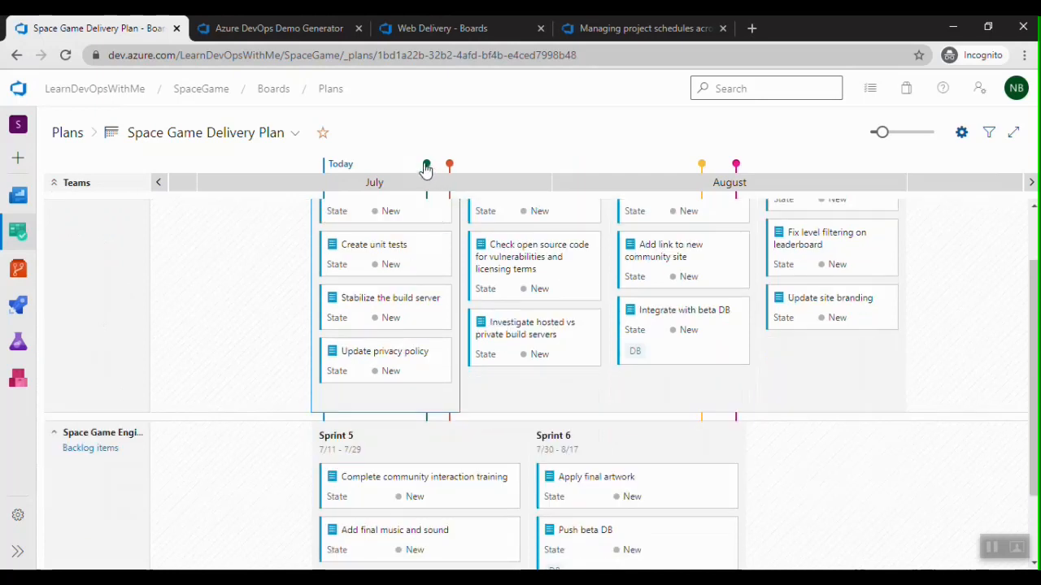
mouse_move(426, 166)
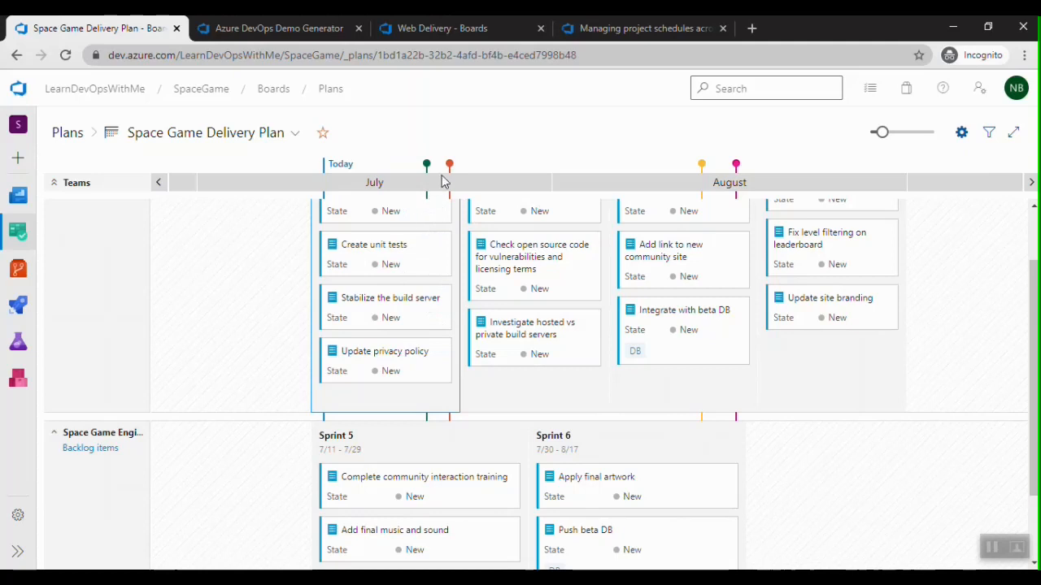
mouse_move(701, 168)
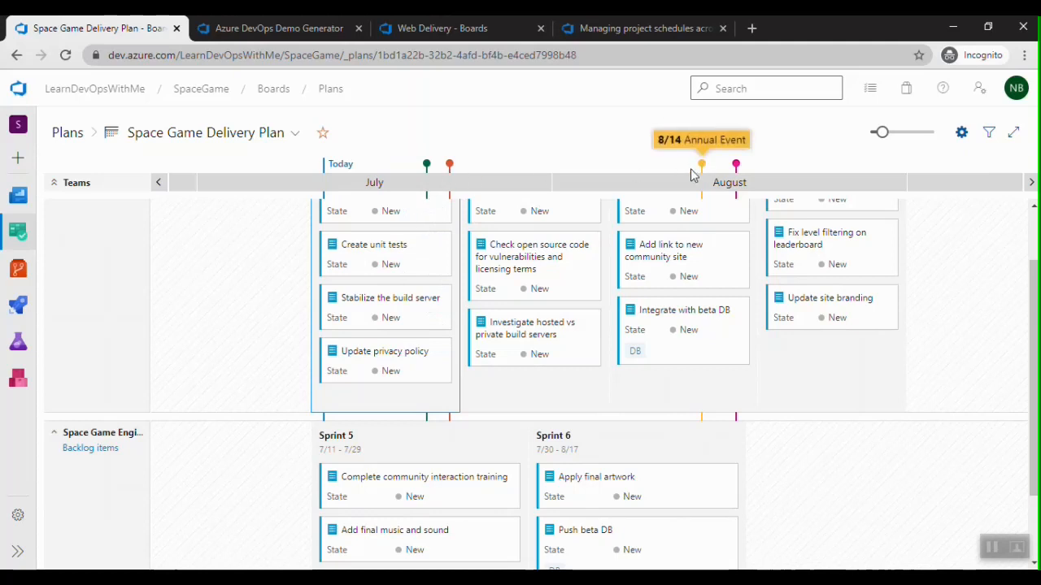
mouse_move(737, 168)
mouse_move(737, 249)
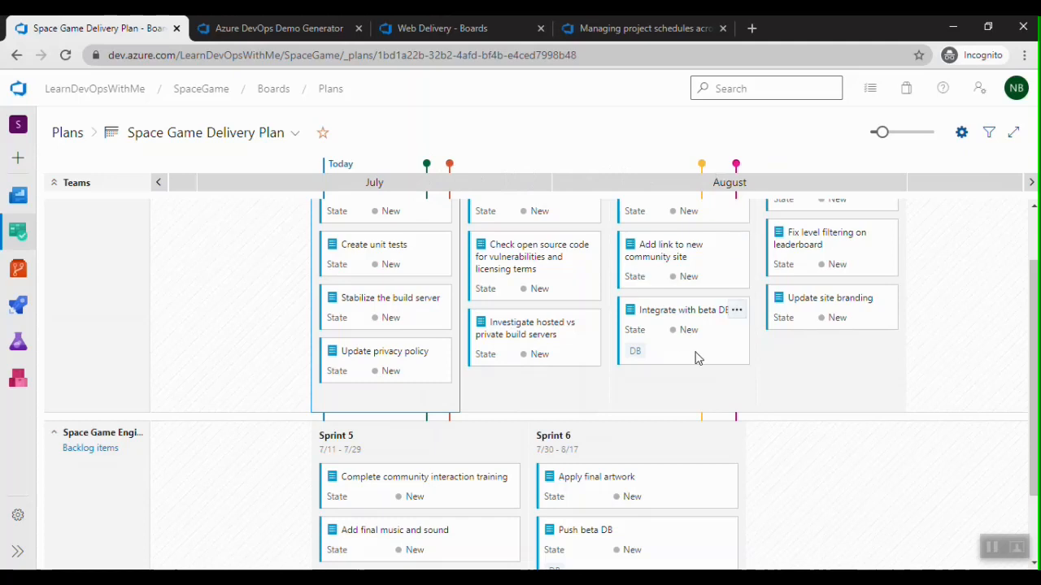
scroll(750, 387, down, 1)
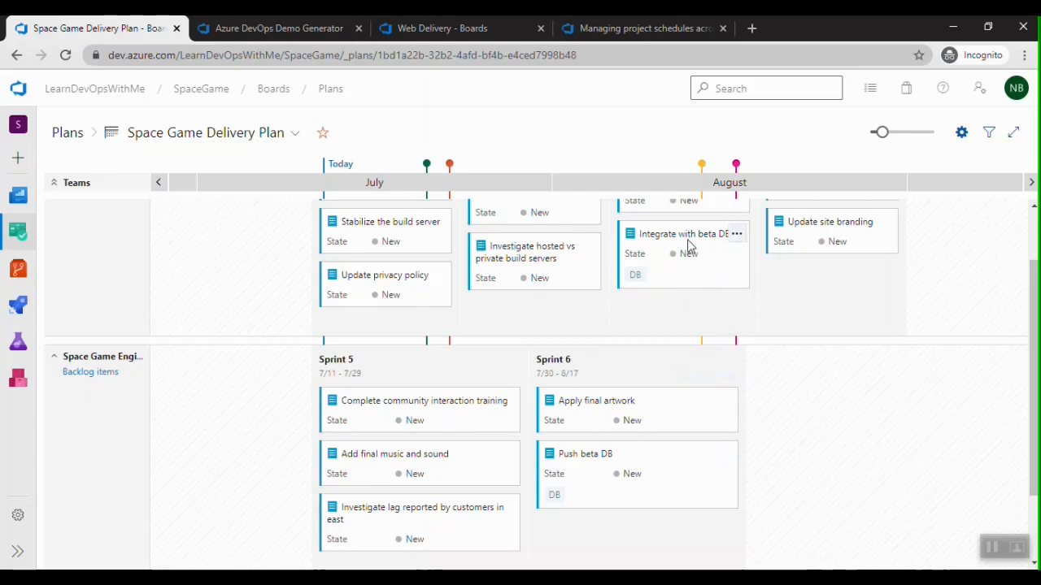
scroll(715, 366, up, 2)
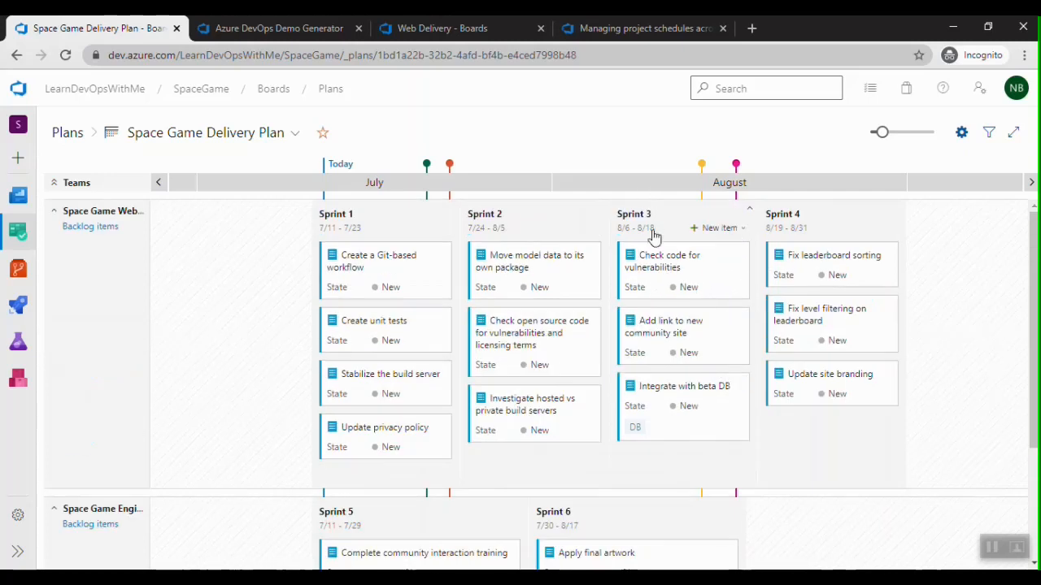
Check the Push beta DB item in Sprint 6 and move the Integrate with beta DB item from Sprint 3 to Sprint 4.
scroll(671, 439, down, 1)
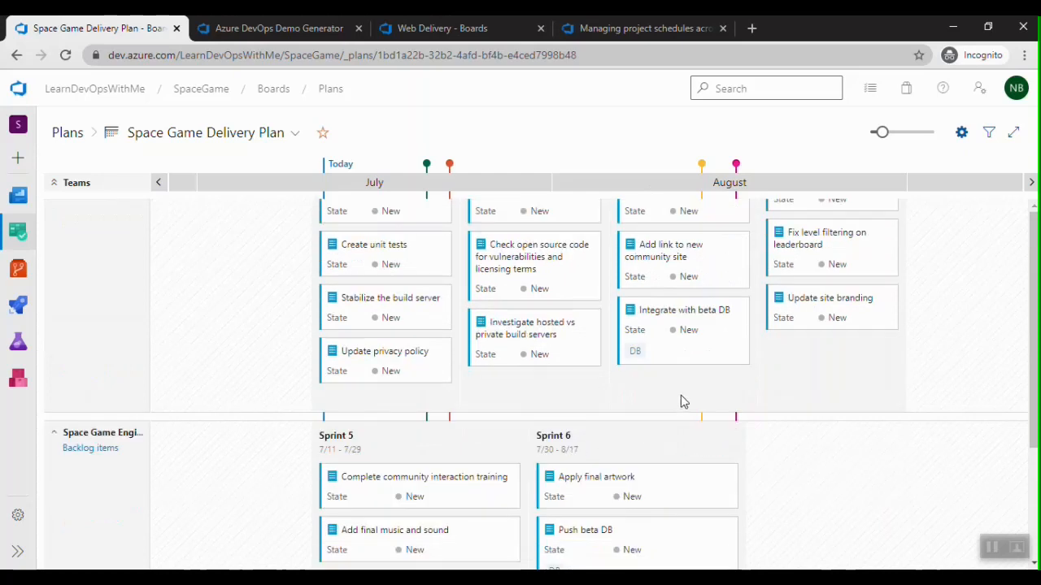
scroll(681, 402, down, 1)
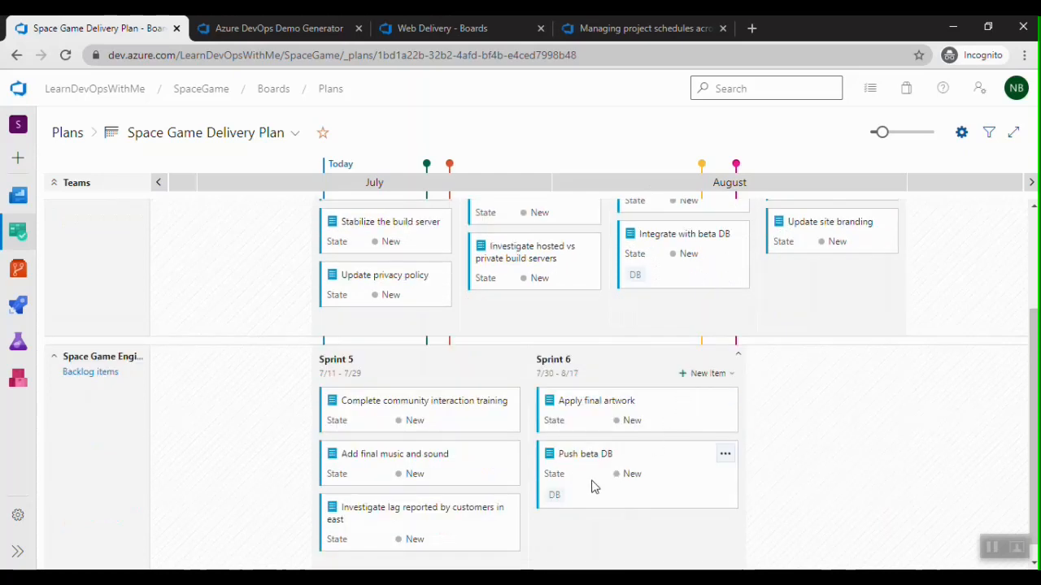
mouse_move(590, 491)
mouse_down()
mouse_move(477, 492)
mouse_move(423, 481)
mouse_move(545, 492)
mouse_move(604, 479)
mouse_move(592, 490)
mouse_up()
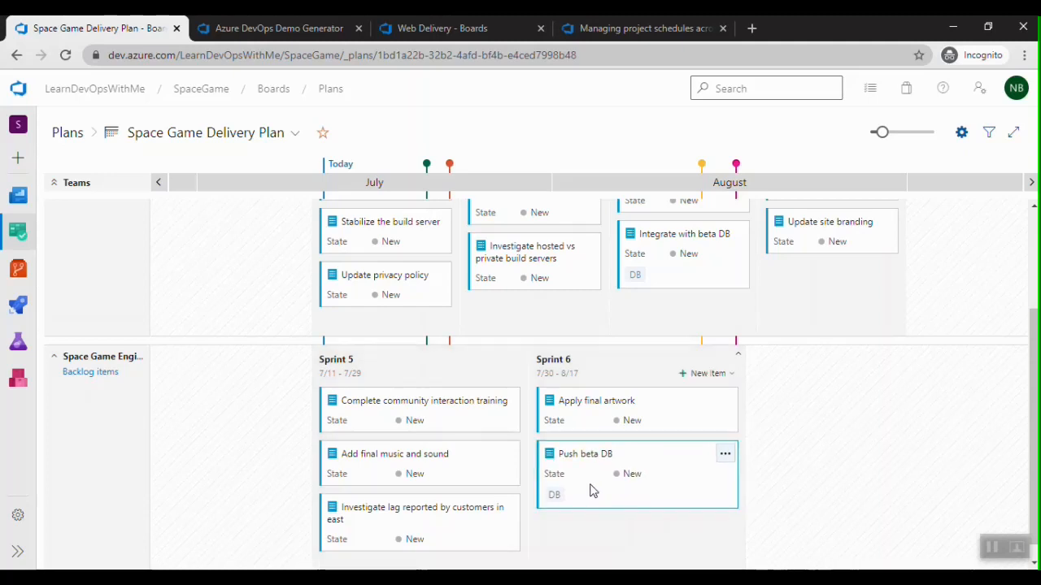
scroll(642, 496, up, 2)
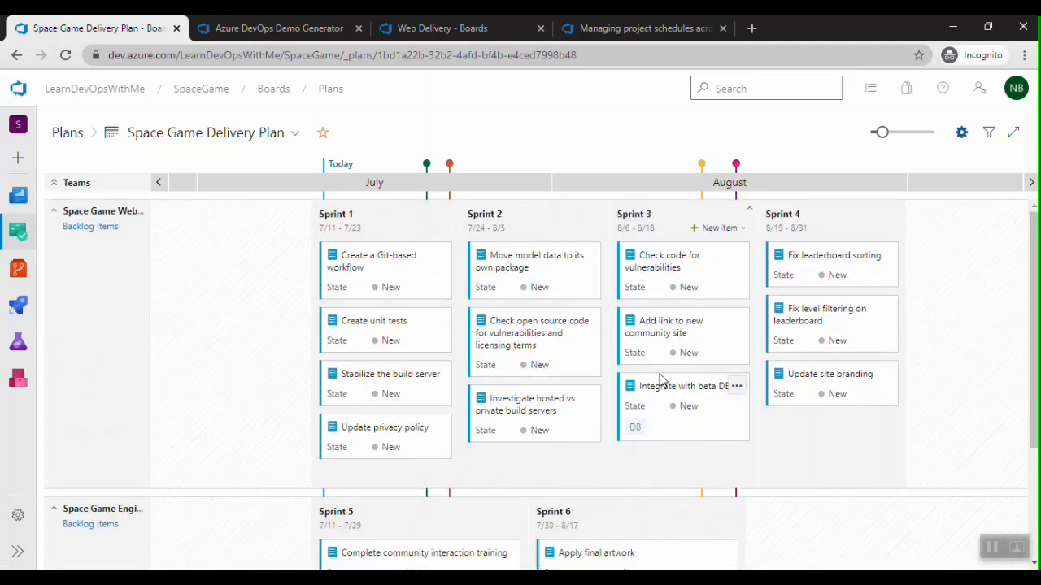
mouse_move(659, 428)
mouse_down()
mouse_move(697, 431)
mouse_move(656, 437)
mouse_move(802, 457)
mouse_up()
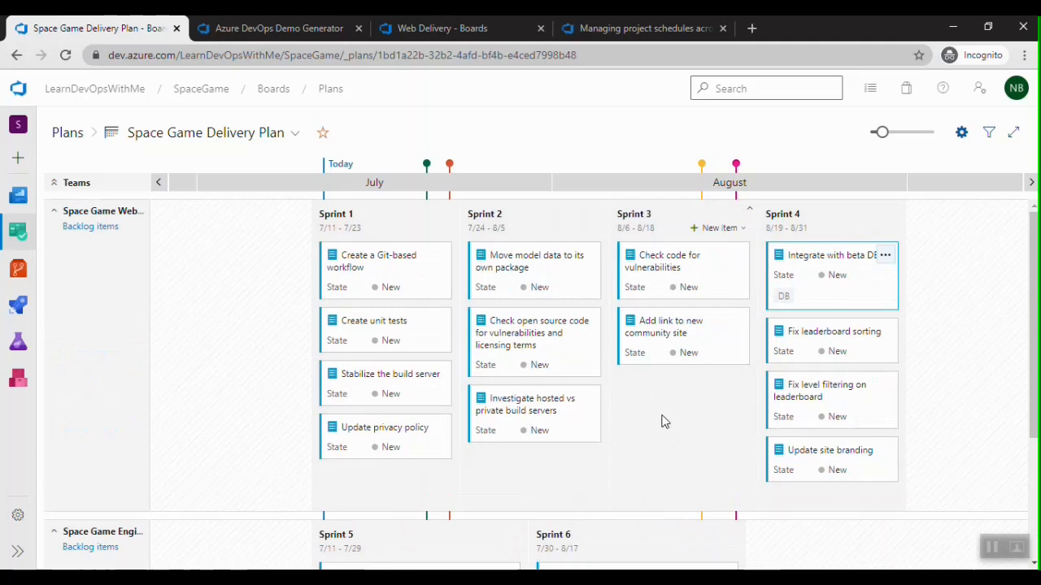
Move Fix leaderboard sorting and Fix level filtering on leaderboard from Sprint 4 to Sprint 3, and review the rescheduled plan across both teams.
drag(808, 351, 665, 403)
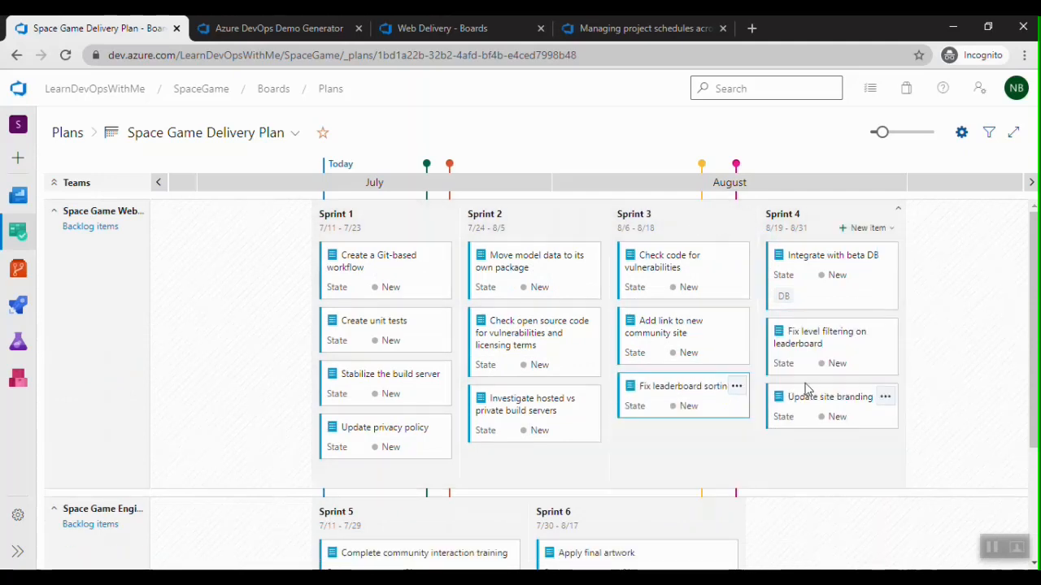
drag(855, 355, 704, 453)
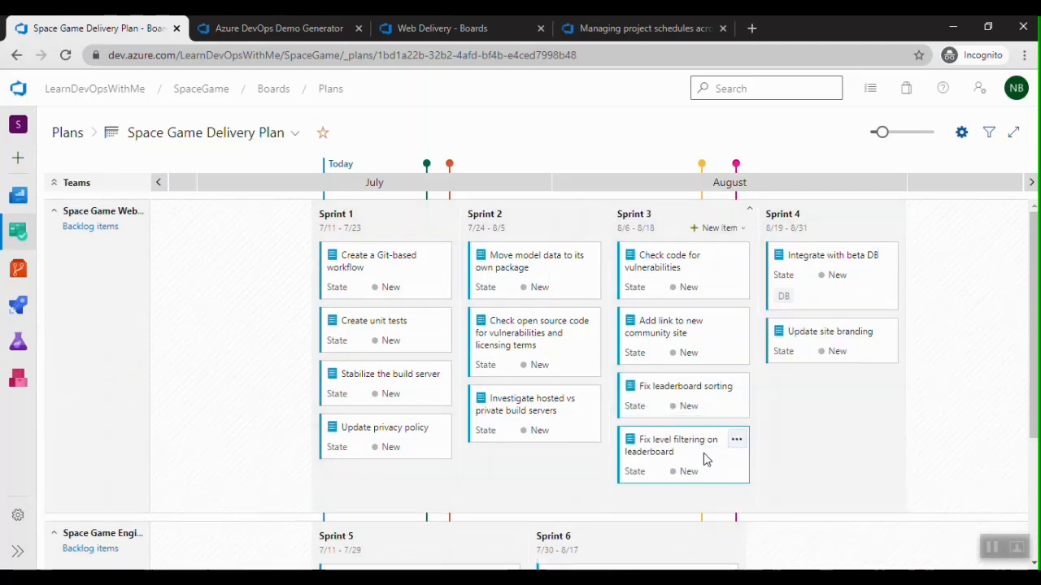
scroll(801, 449, down, 2)
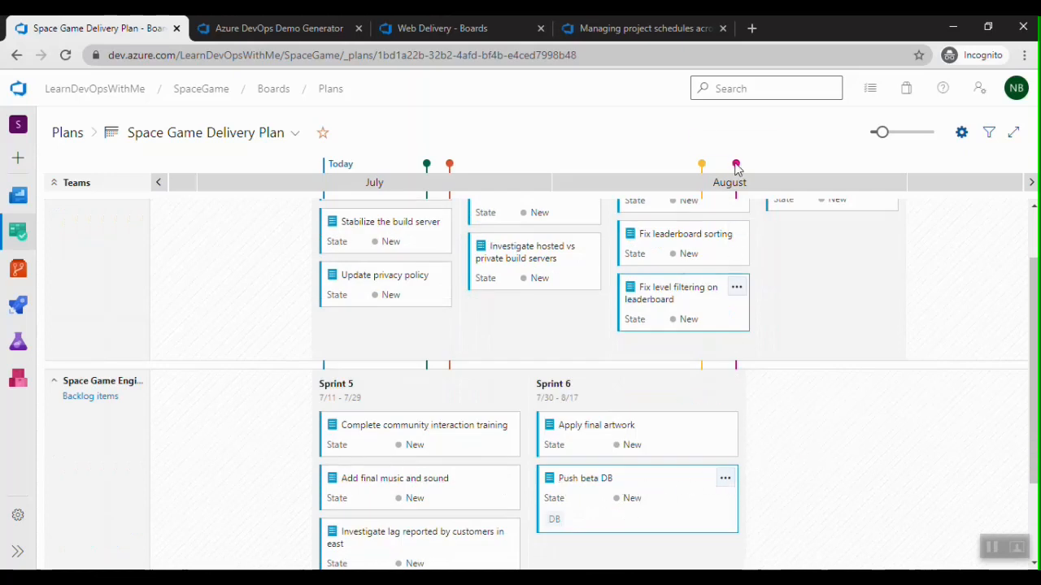
scroll(813, 295, up, 2)
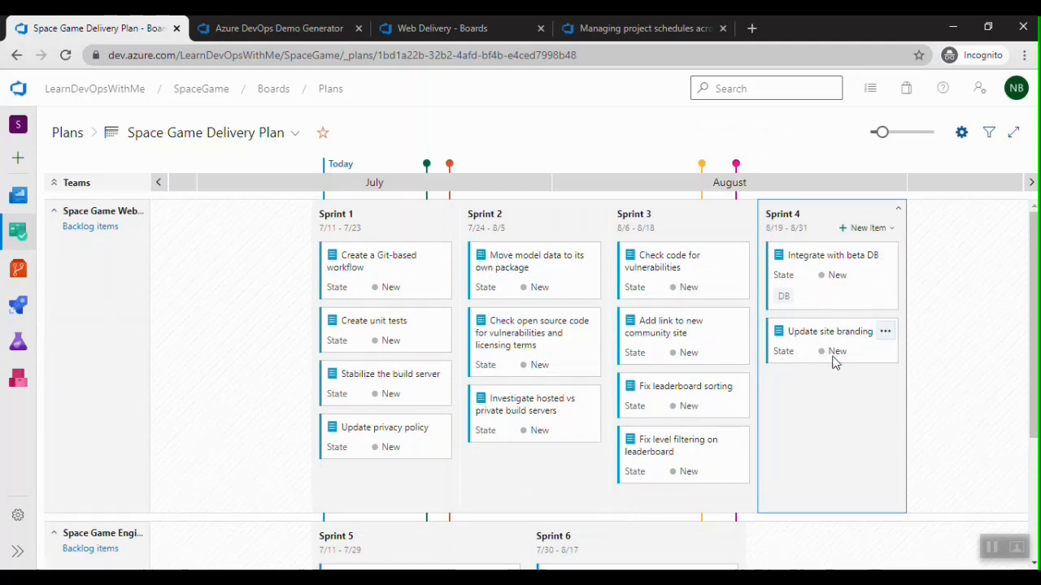
scroll(827, 379, down, 2)
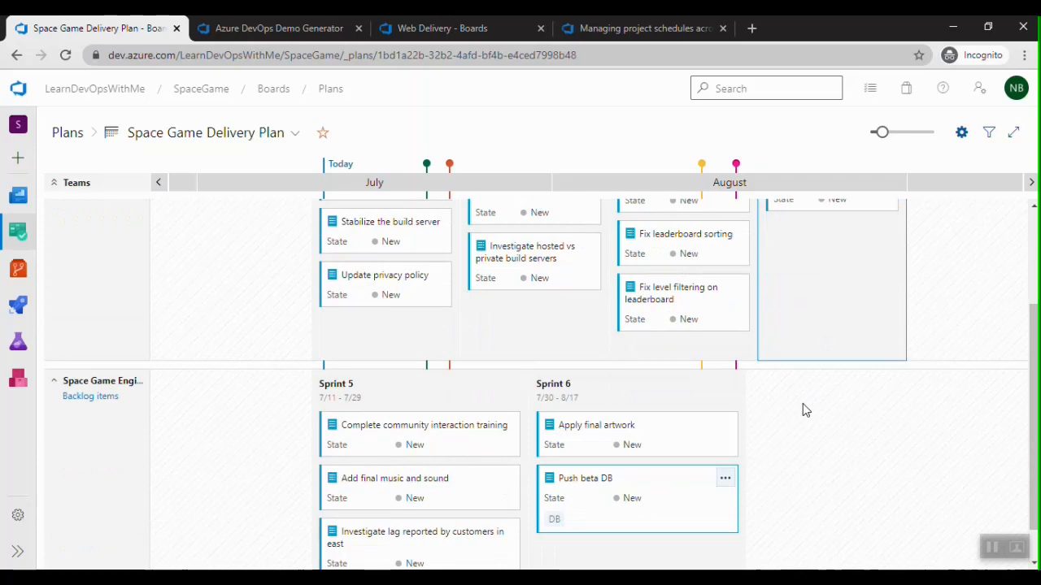
Switch to the Delivery Plan.pptx presentation in PowerPoint and show the closing Thank you slide.
click(468, 577)
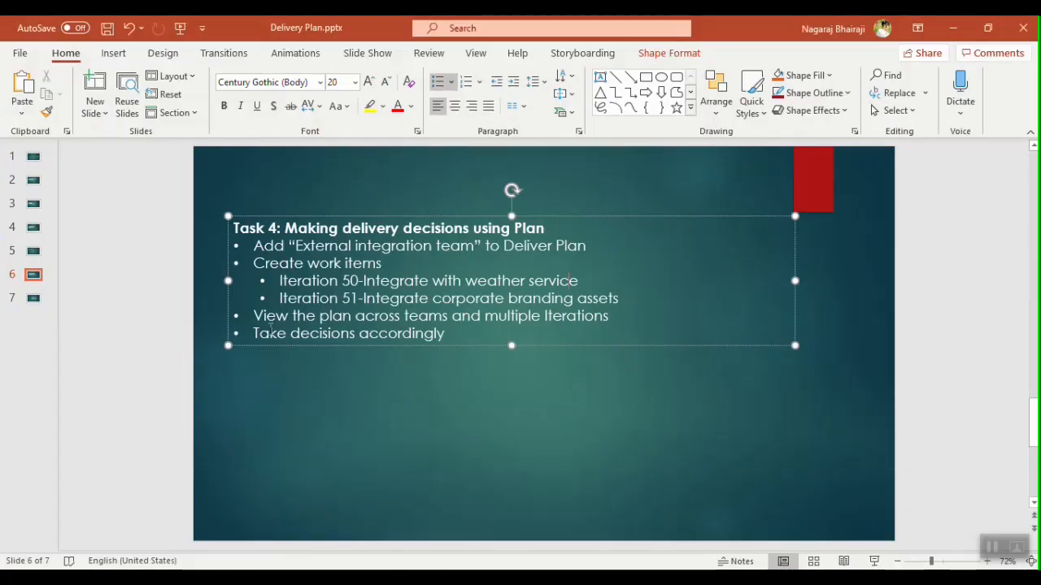
click(33, 298)
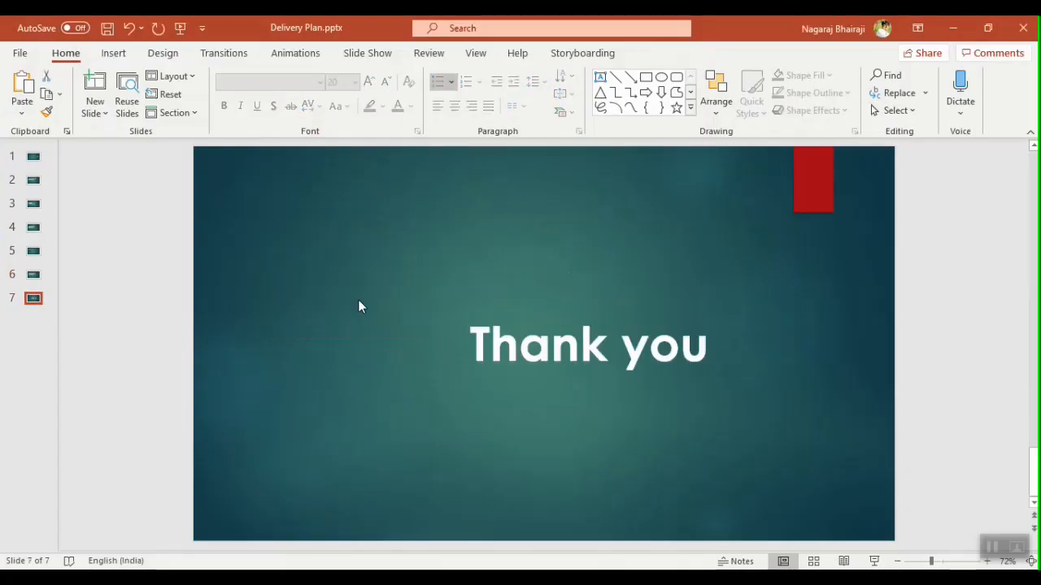